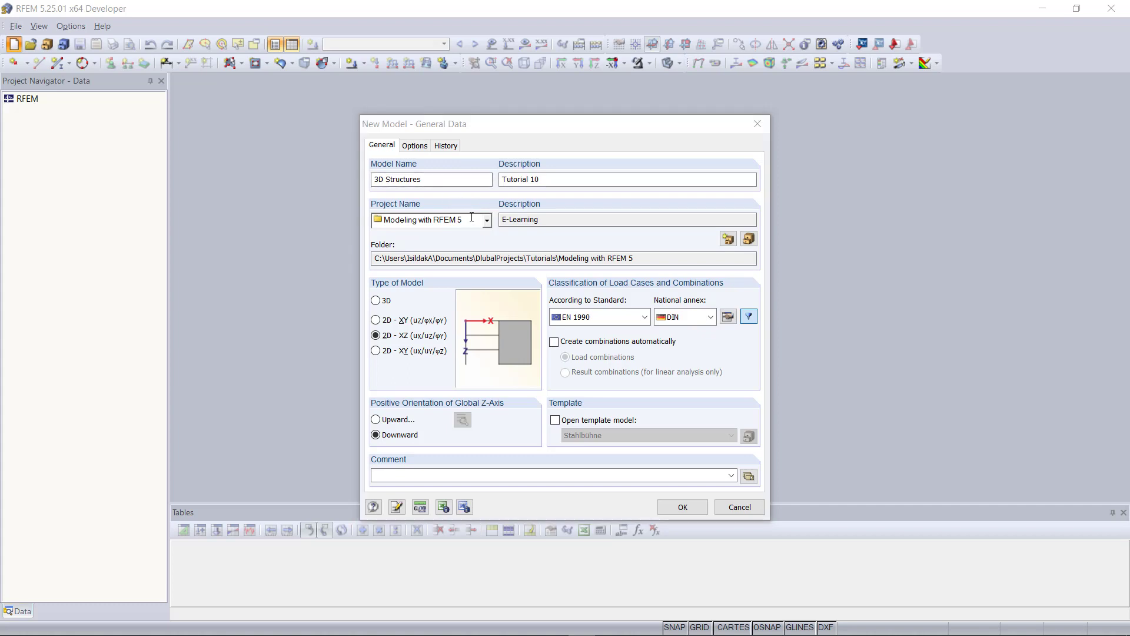
# Step: Set the type of the new 3D Structures model to 3D and create the model
pyautogui.moveTo(520, 124); pyautogui.dragTo(560, 93)
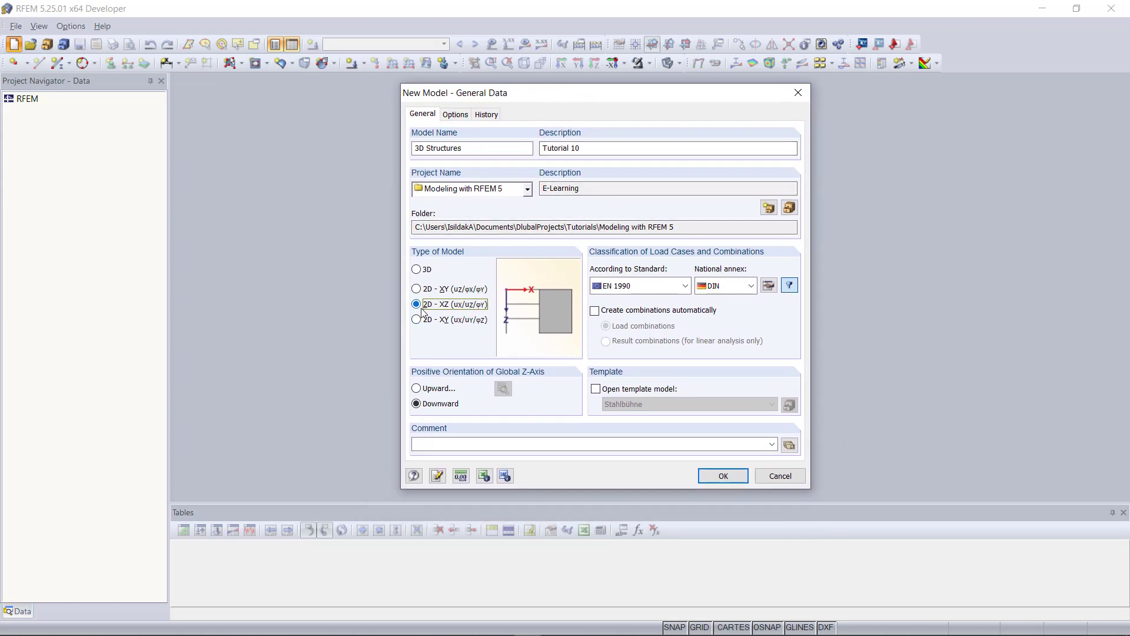
pyautogui.click(417, 270)
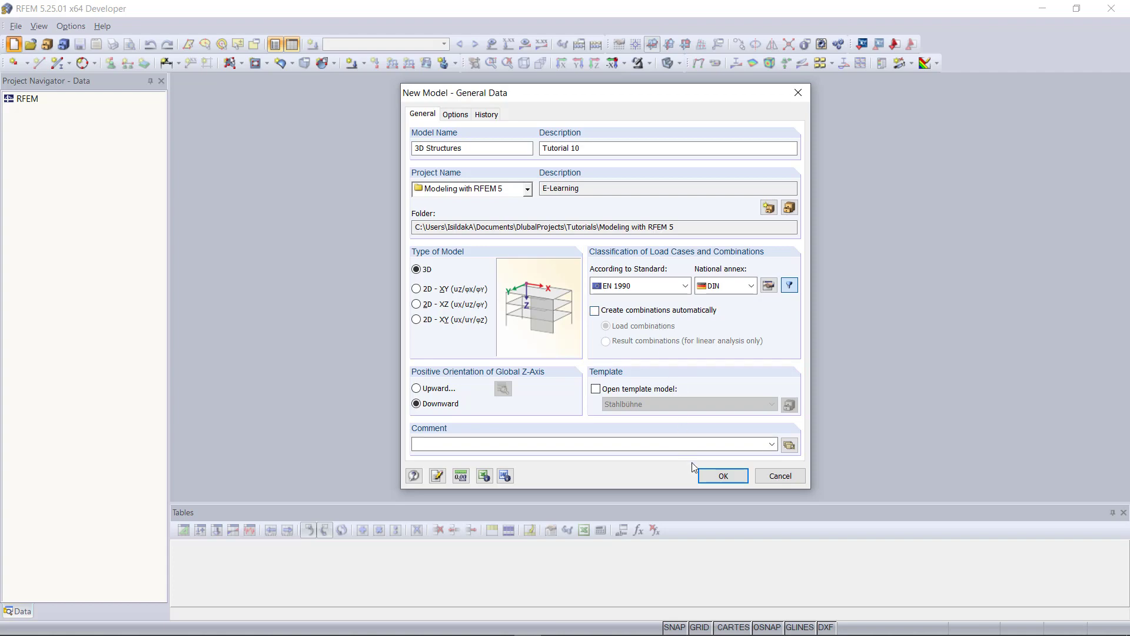
pyautogui.click(720, 475)
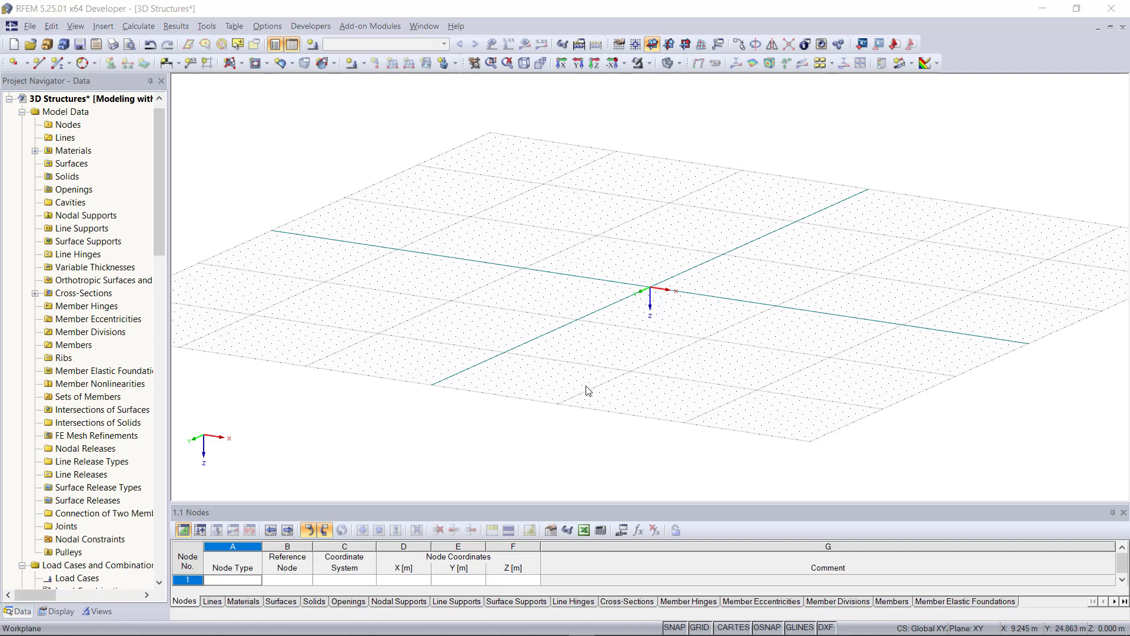
# Step: Set up a generated member grid with 3 spans A-B, 4 spans A-C and cross-section IPE 200, Steel S 235 from A-C to B-D
pyautogui.click(207, 27)
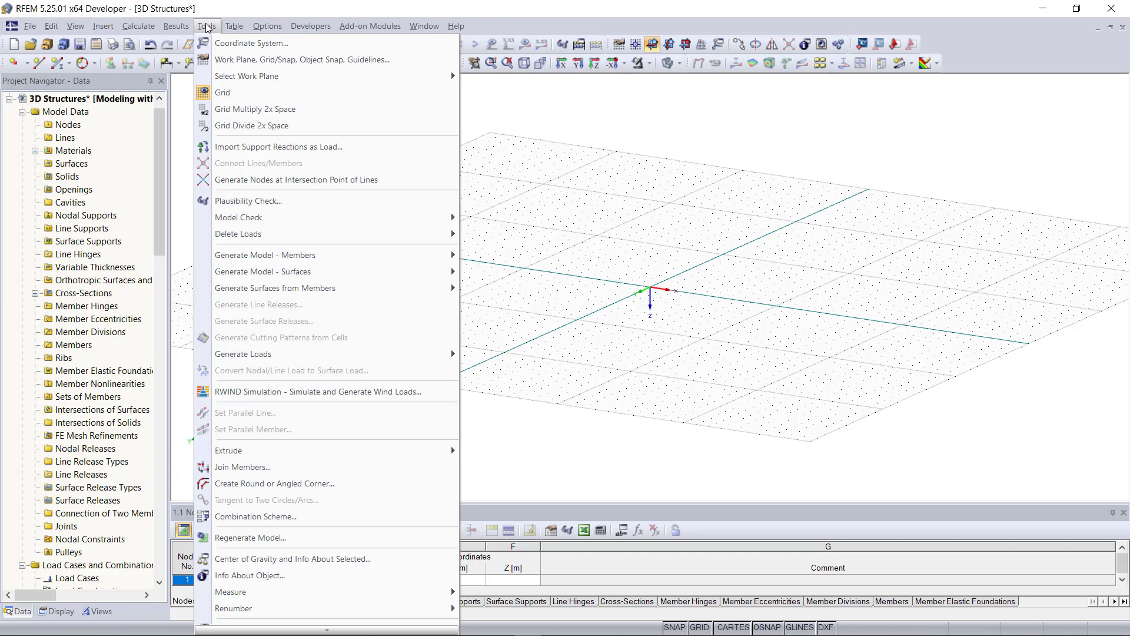
pyautogui.moveTo(411, 254)
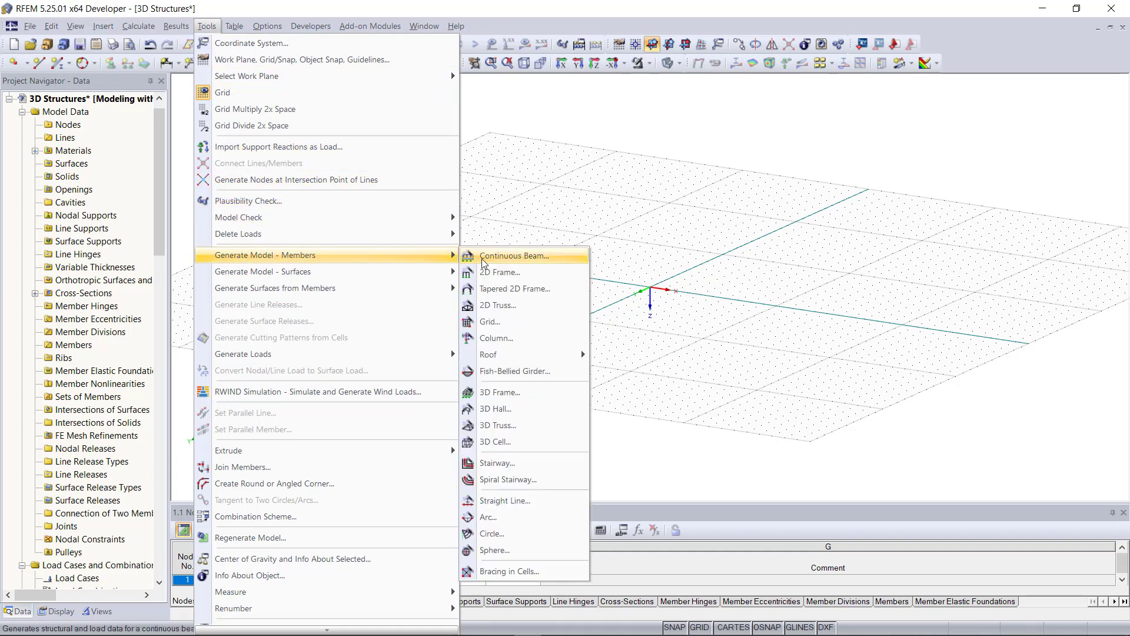
pyautogui.click(514, 323)
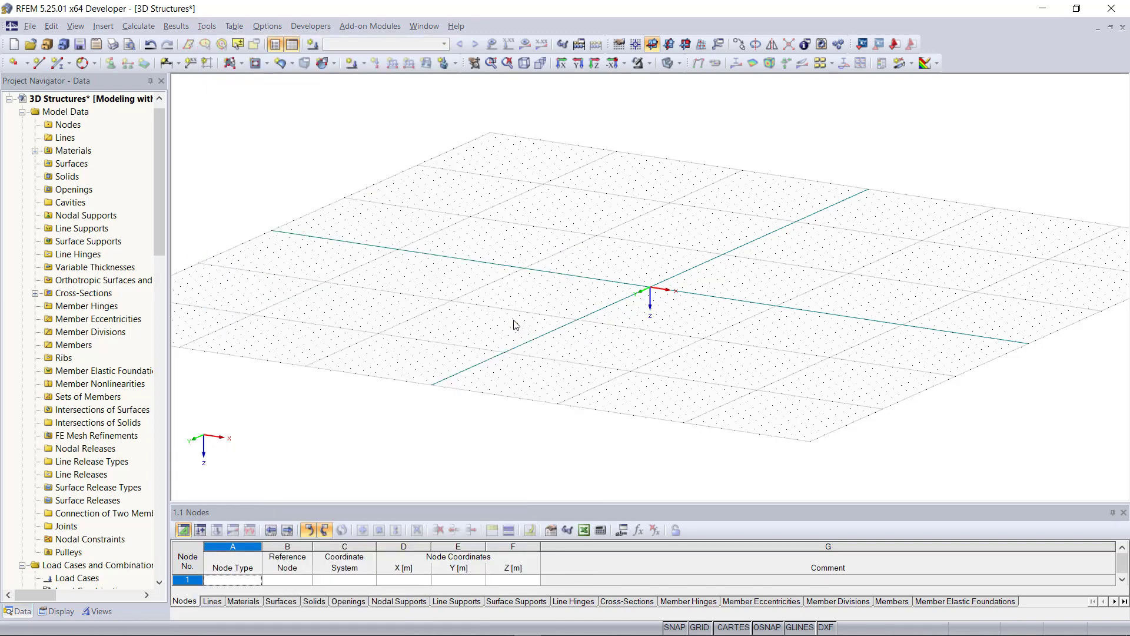
pyautogui.moveTo(560, 133); pyautogui.dragTo(606, 99)
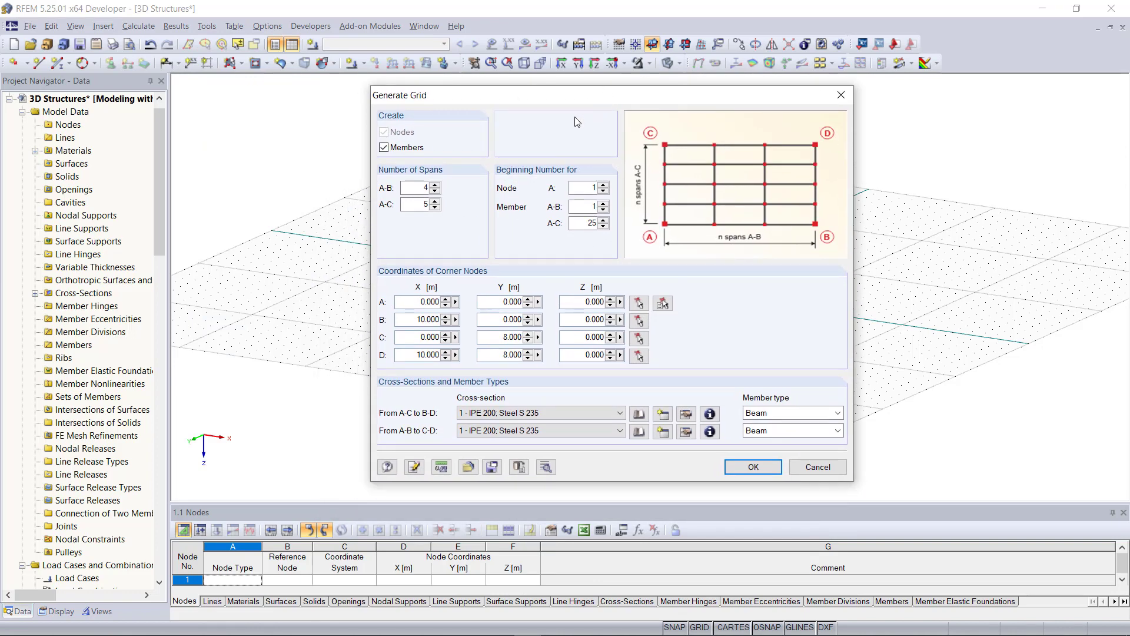
pyautogui.doubleClick(421, 187)
pyautogui.click(421, 188)
pyautogui.doubleClick(424, 205)
pyautogui.write('4')
pyautogui.click(576, 189)
pyautogui.click(513, 413)
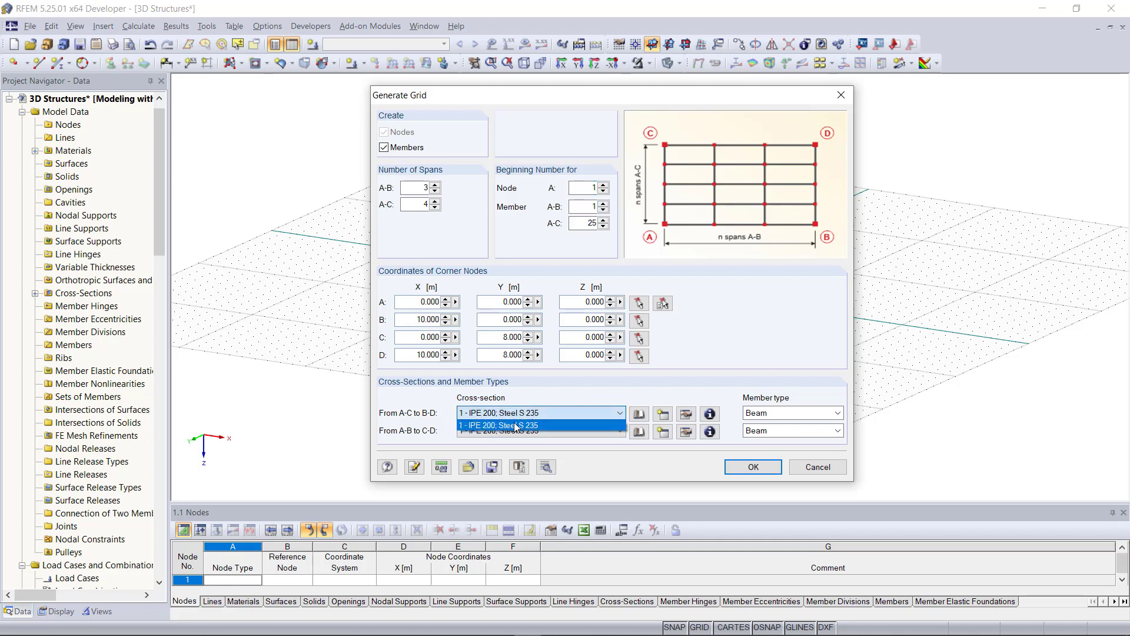
pyautogui.click(516, 425)
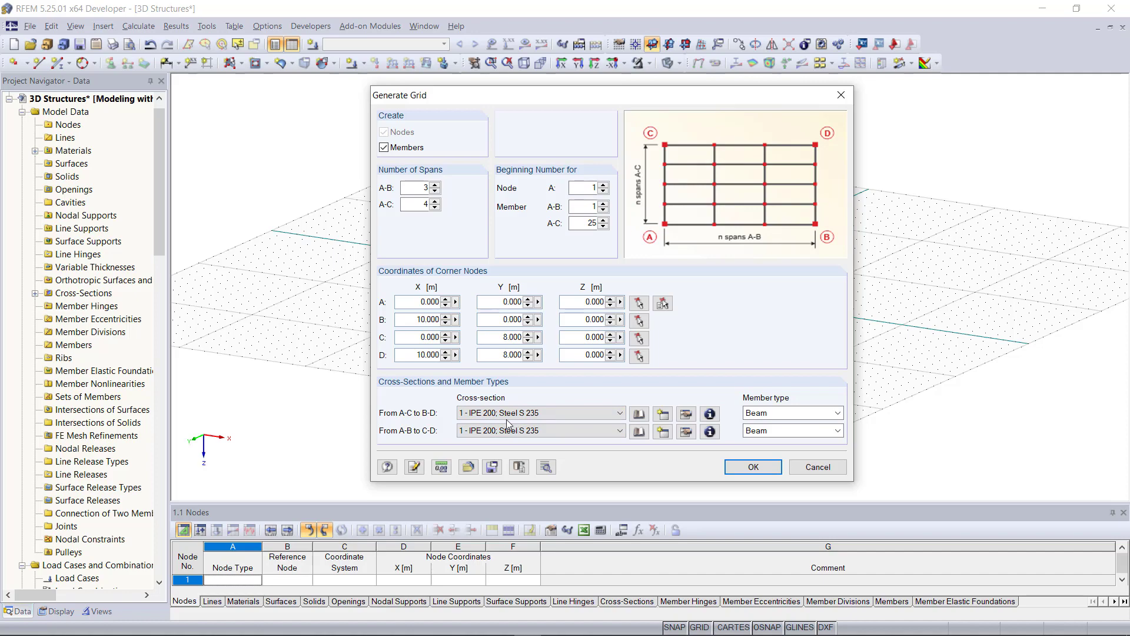
# Step: Pick the grid's corner nodes at the origin, X 7 m, Y 6 m and X 7 m / Y 6 m, and generate the grid
pyautogui.click(662, 303)
pyautogui.keyDown('ctrl'); pyautogui.moveTo(654, 318); pyautogui.dragTo(742, 392, button='middle'); pyautogui.keyUp('ctrl')
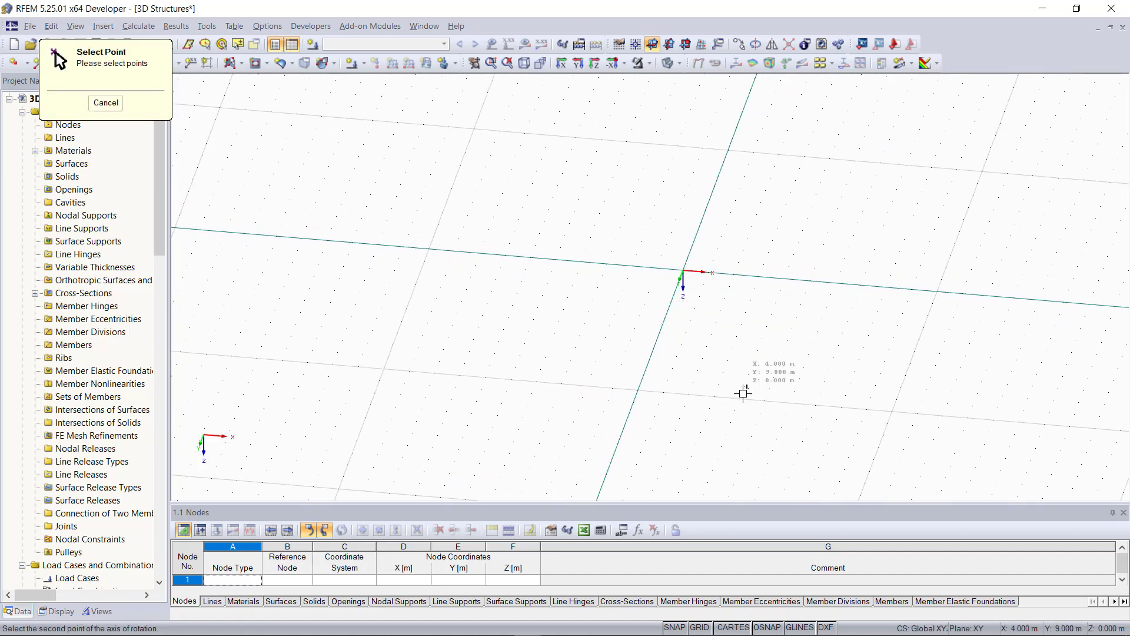
pyautogui.click(860, 285)
pyautogui.click(655, 343)
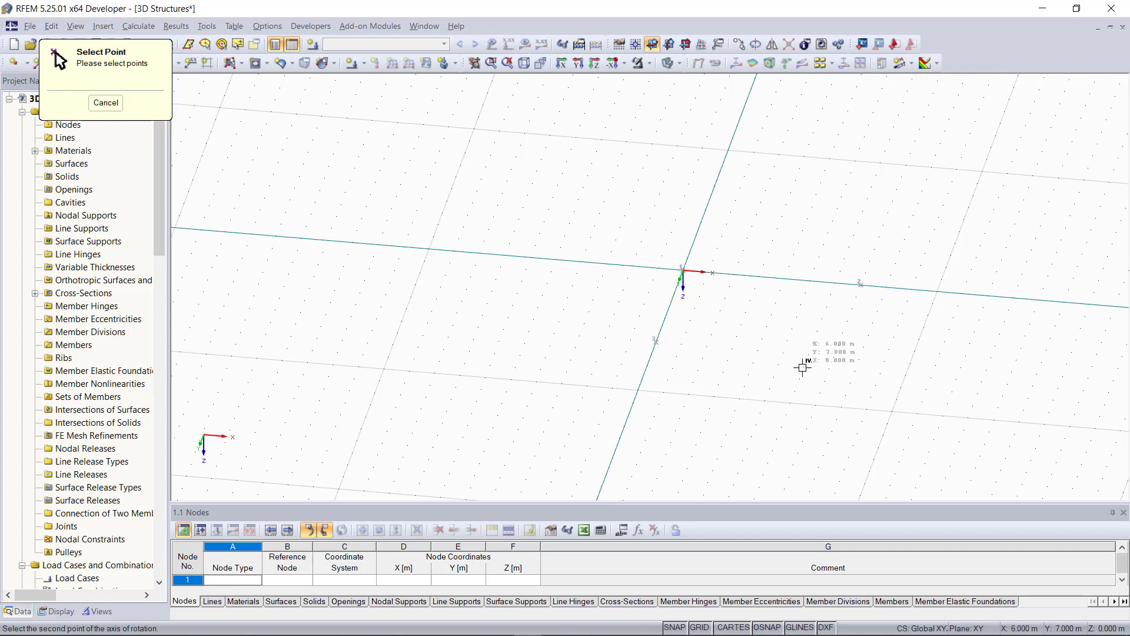
pyautogui.click(833, 355)
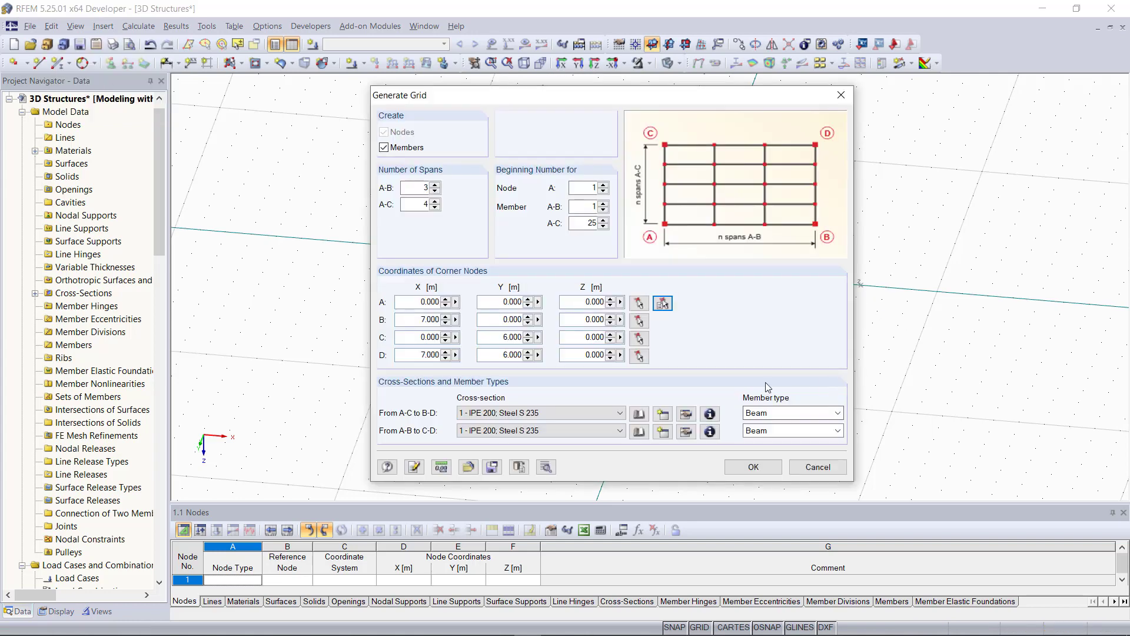
pyautogui.click(748, 468)
pyautogui.keyDown('ctrl'); pyautogui.moveTo(820, 391); pyautogui.dragTo(740, 357, button='middle'); pyautogui.keyUp('ctrl')
pyautogui.scroll(3, 733, 325)
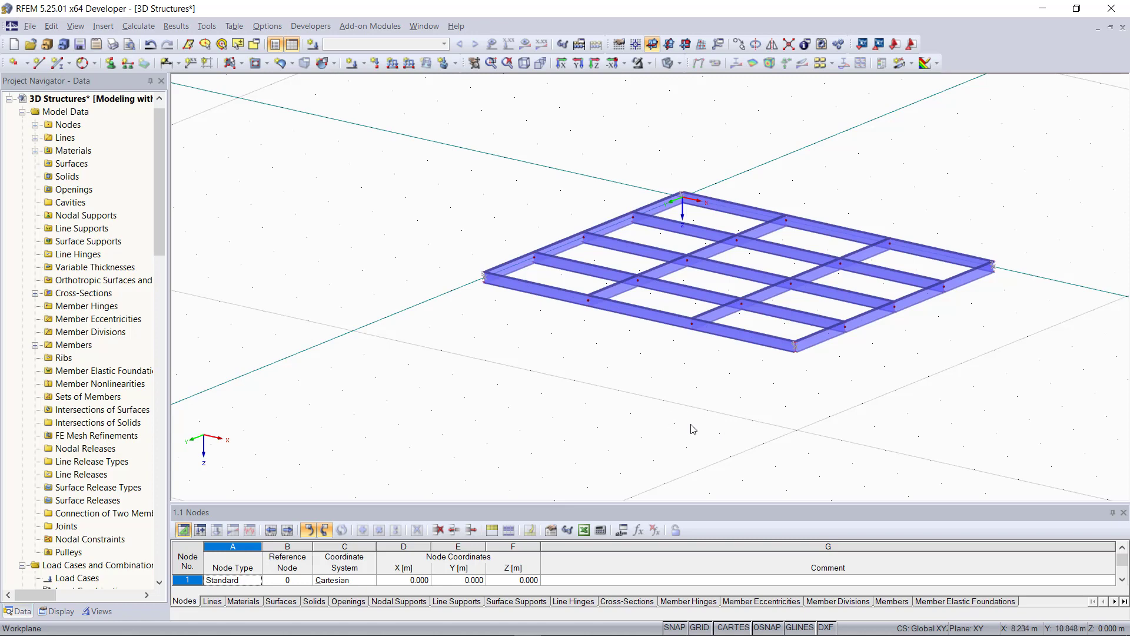
pyautogui.scroll(-2, 695, 405)
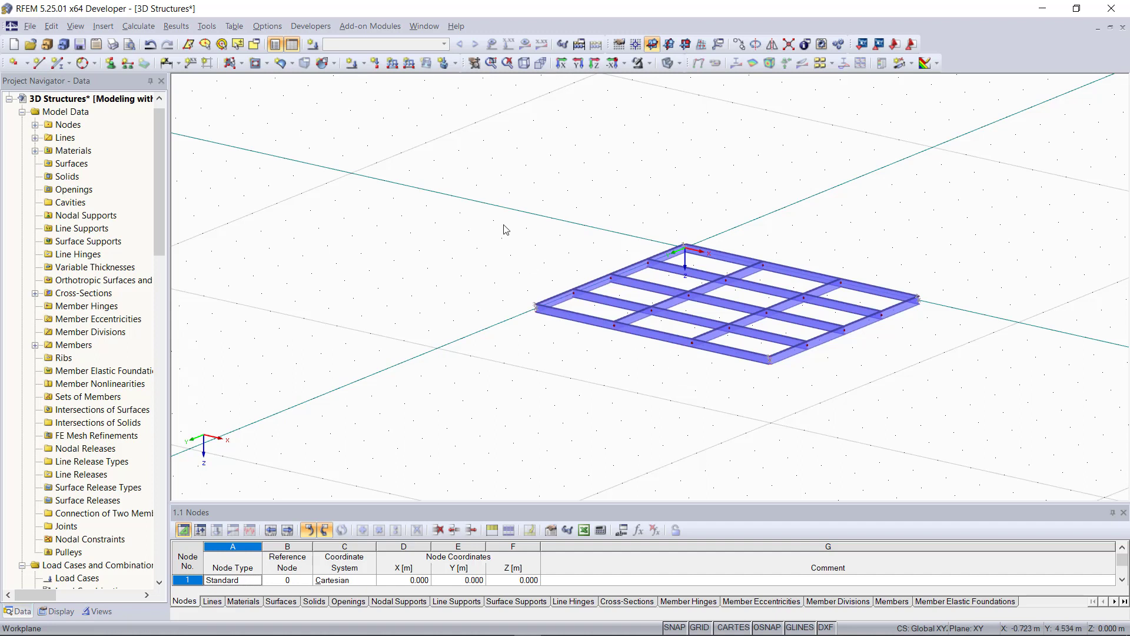
# Step: Set up a generated 3D truss with a span length of 3 m, keeping the predefined levels and numbers of spans
pyautogui.click(203, 27)
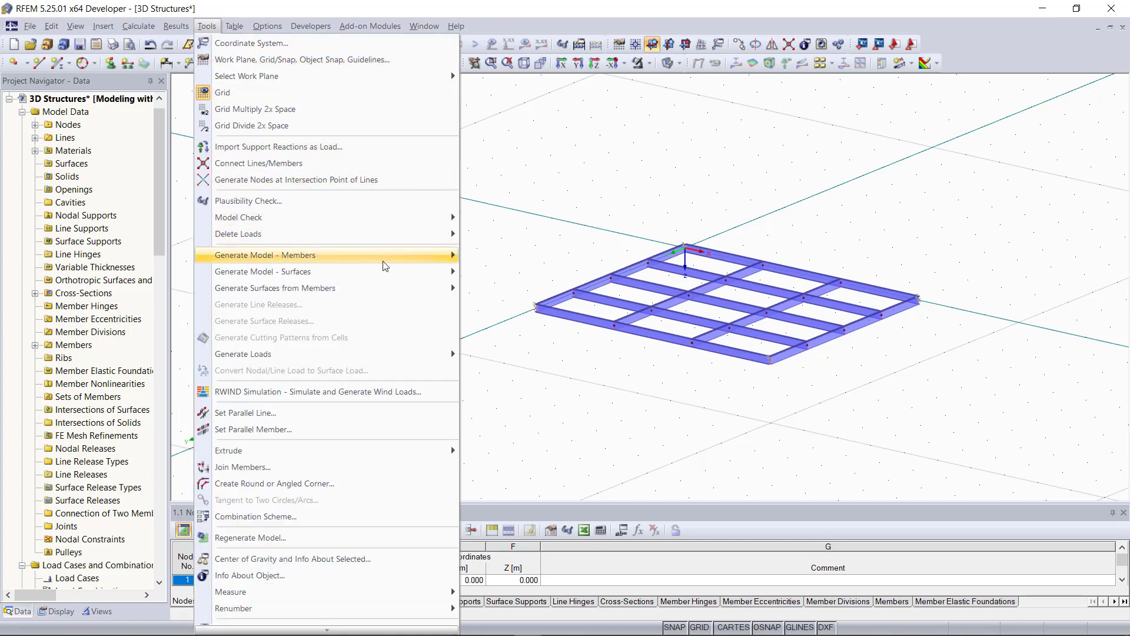
pyautogui.moveTo(397, 262)
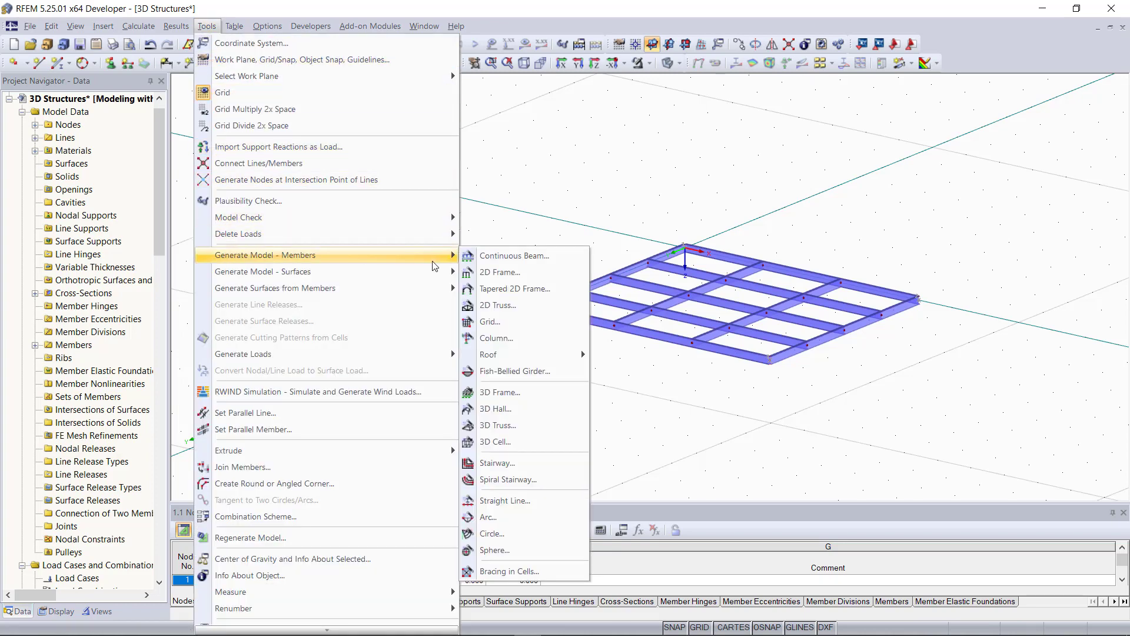
pyautogui.click(531, 425)
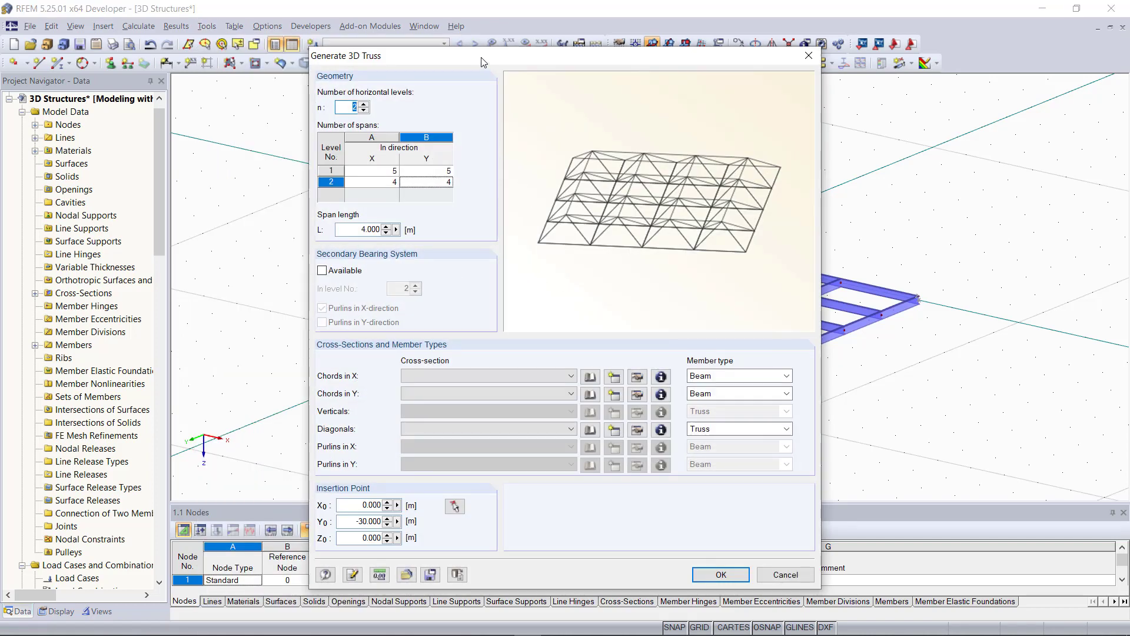
pyautogui.moveTo(481, 62); pyautogui.dragTo(564, 56)
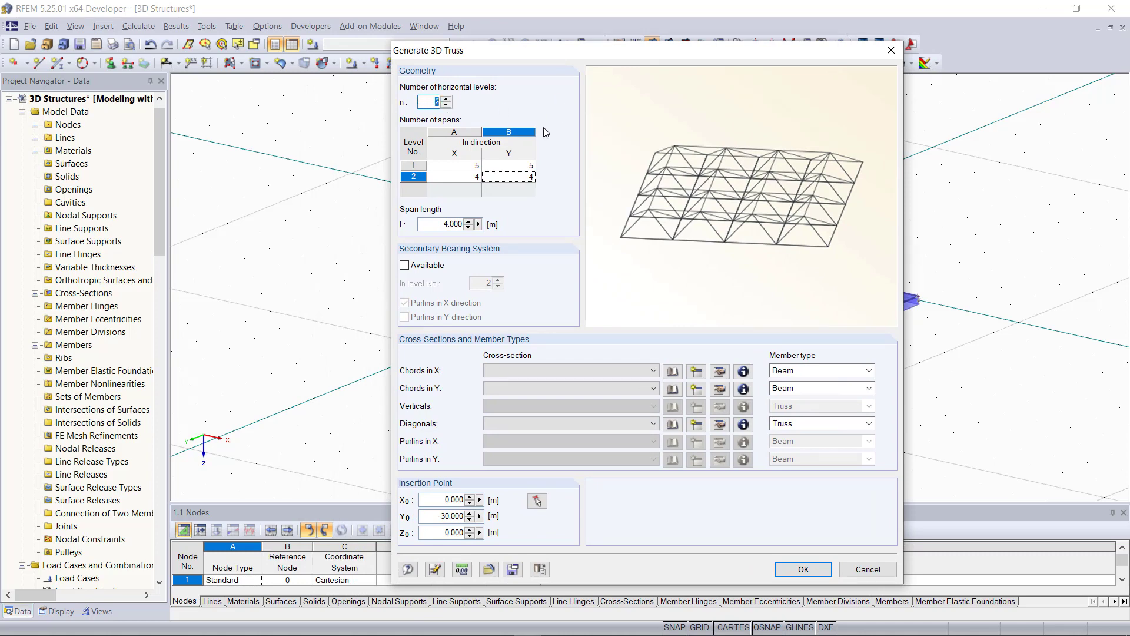
pyautogui.click(466, 166)
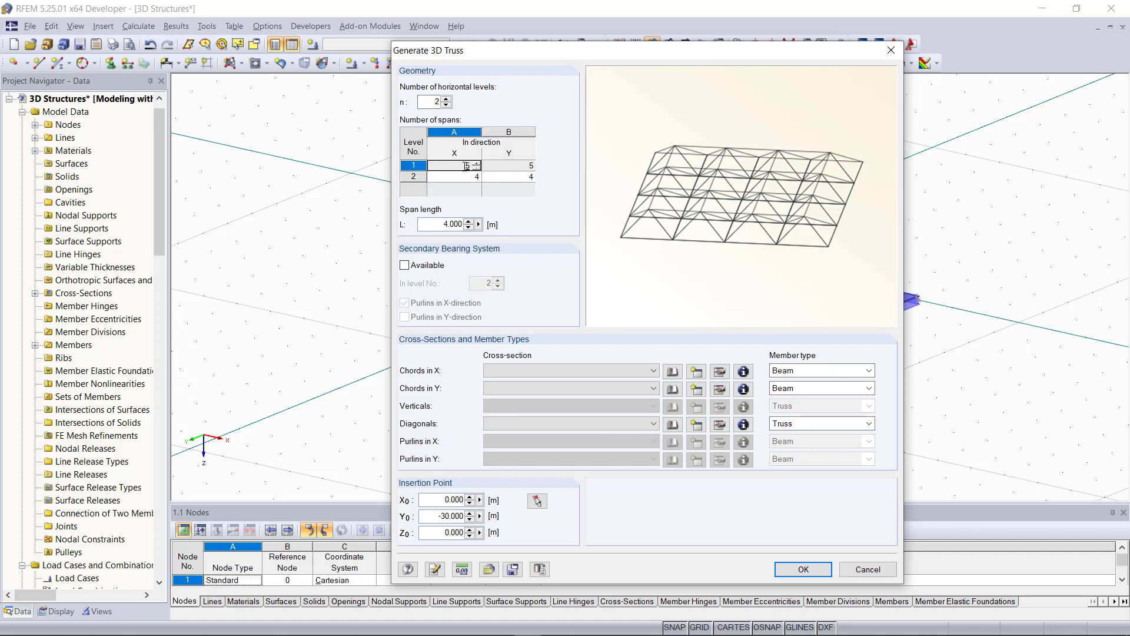
pyautogui.click(458, 177)
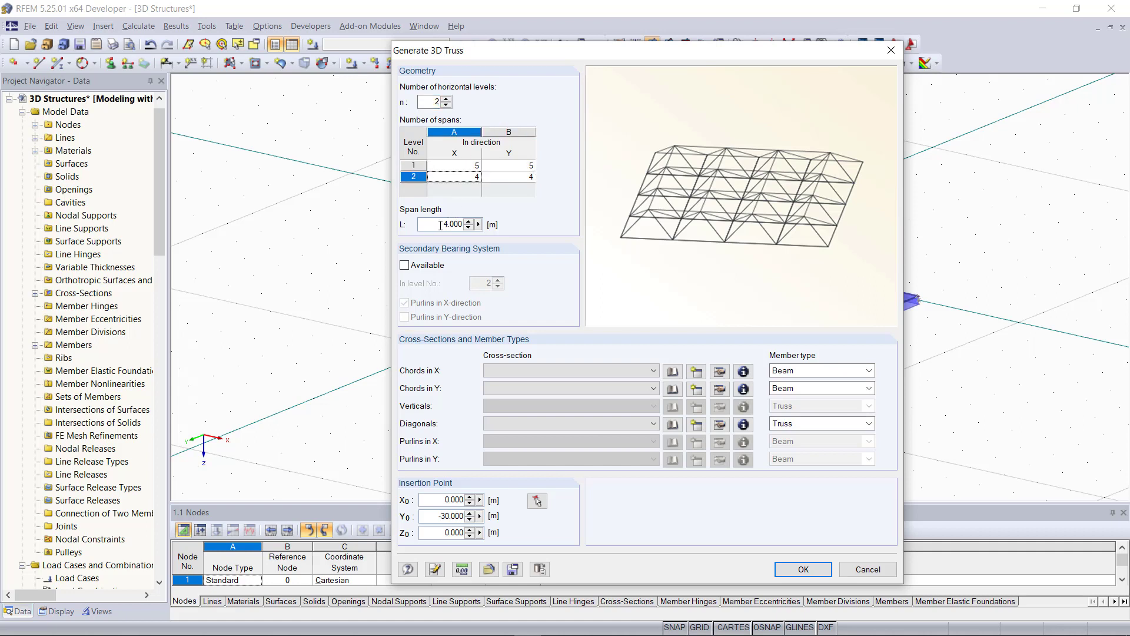
pyautogui.doubleClick(444, 224)
pyautogui.write('3')
# Step: Assign cross-section IPE 200, Steel S 235 to the truss's X chords, Y chords and diagonals
pyautogui.click(580, 370)
pyautogui.click(577, 380)
pyautogui.click(557, 388)
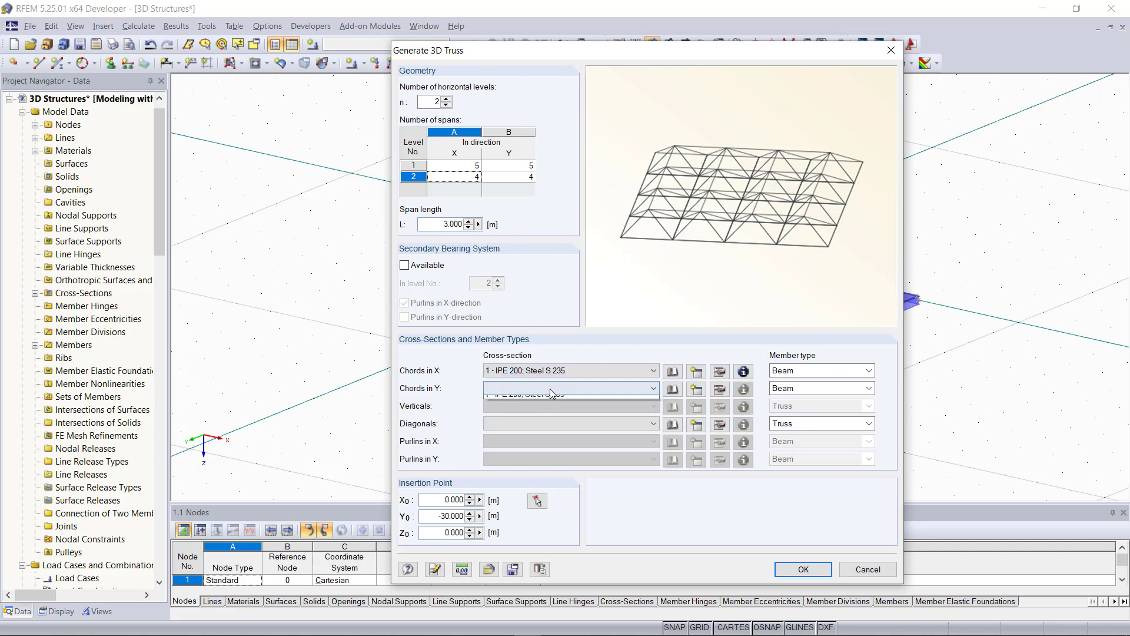
pyautogui.click(552, 395)
pyautogui.click(549, 424)
pyautogui.click(551, 433)
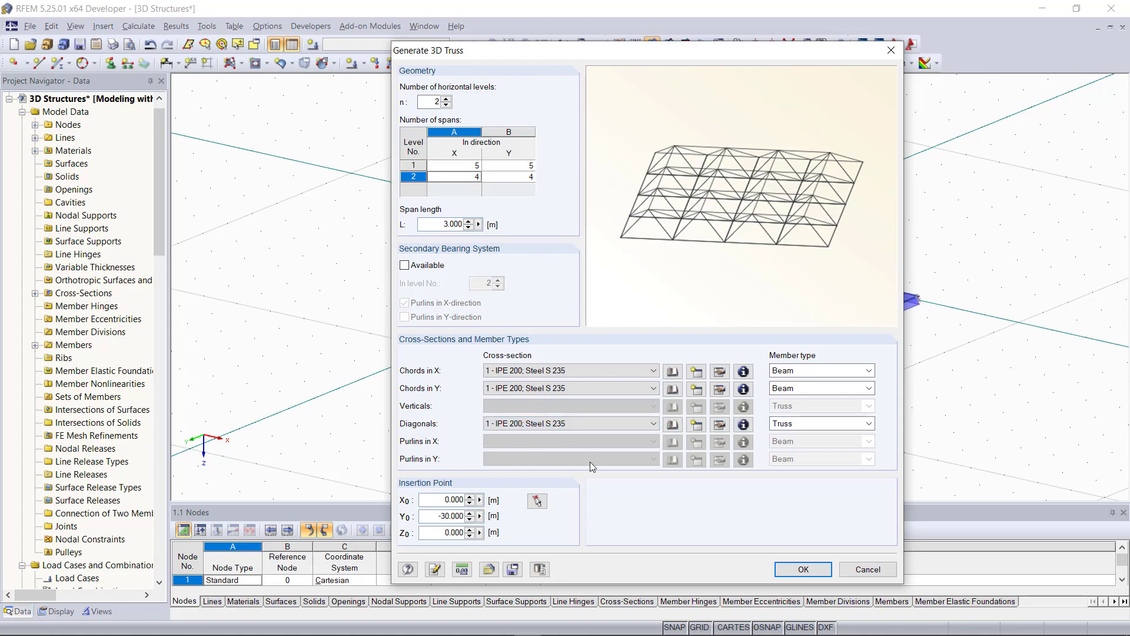
# Step: Pick the truss's insertion point at X 0, Y -30 m, Z 0 on the work plane and generate the 3D truss
pyautogui.click(542, 503)
pyautogui.scroll(-6, 520, 426)
pyautogui.keyDown('ctrl'); pyautogui.moveTo(483, 439); pyautogui.dragTo(681, 258, button='middle'); pyautogui.keyUp('ctrl')
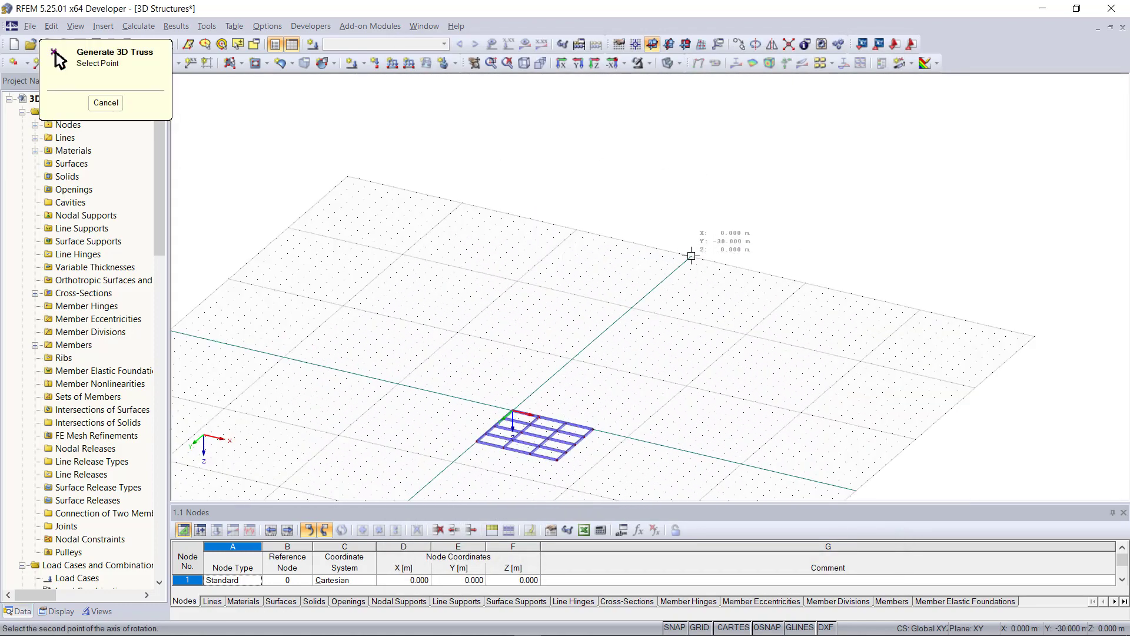
pyautogui.click(692, 256)
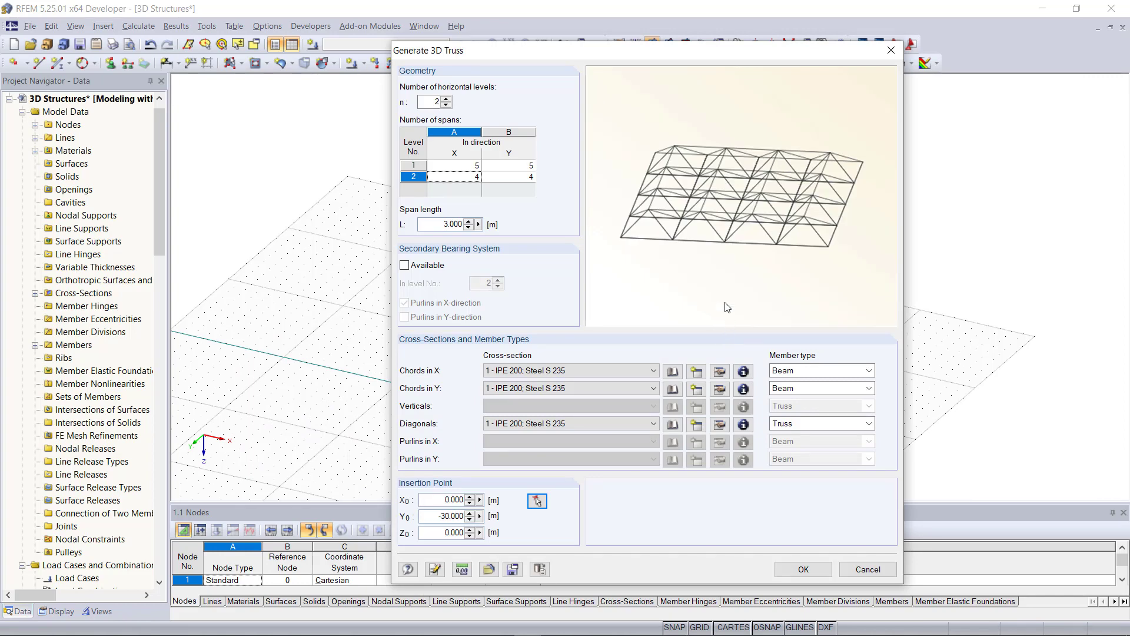
pyautogui.click(804, 568)
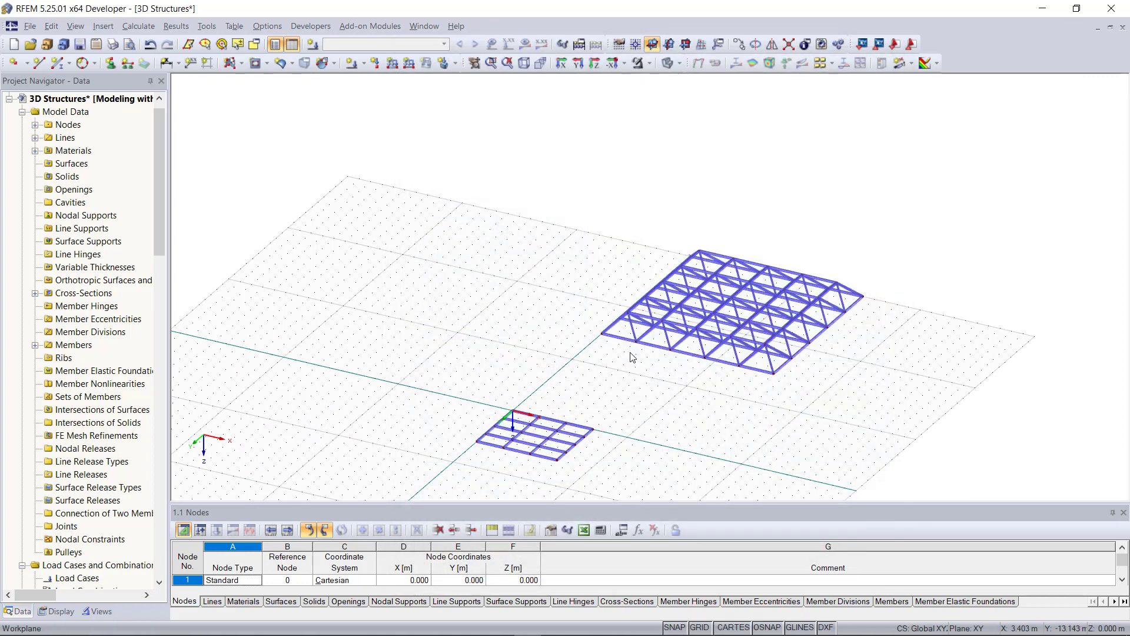
pyautogui.scroll(5, 697, 386)
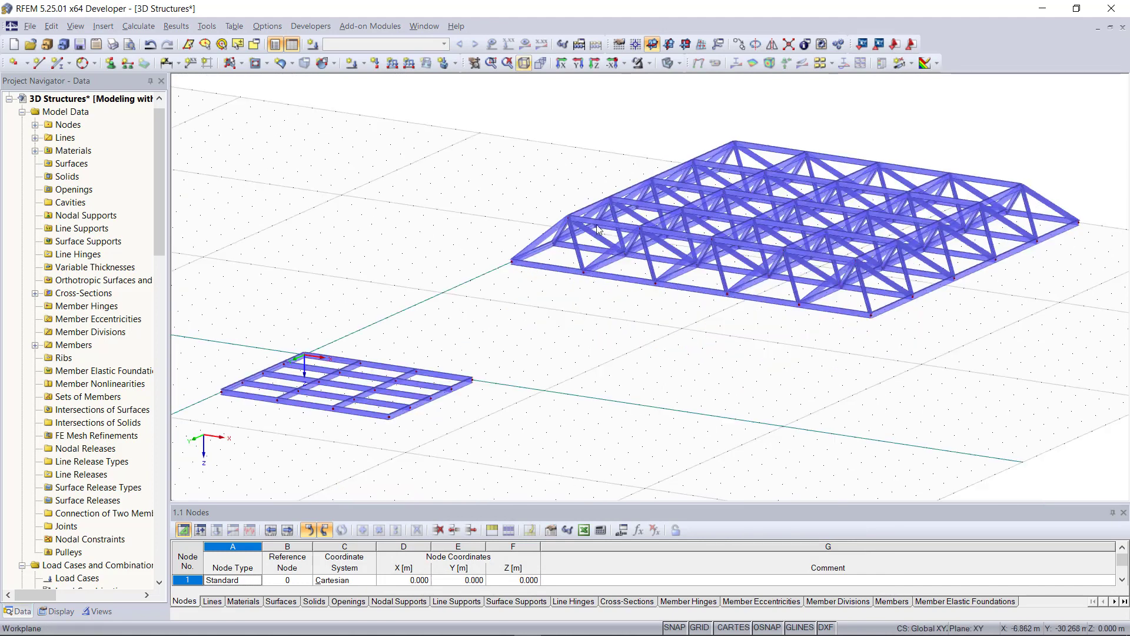
pyautogui.scroll(-1, 812, 425)
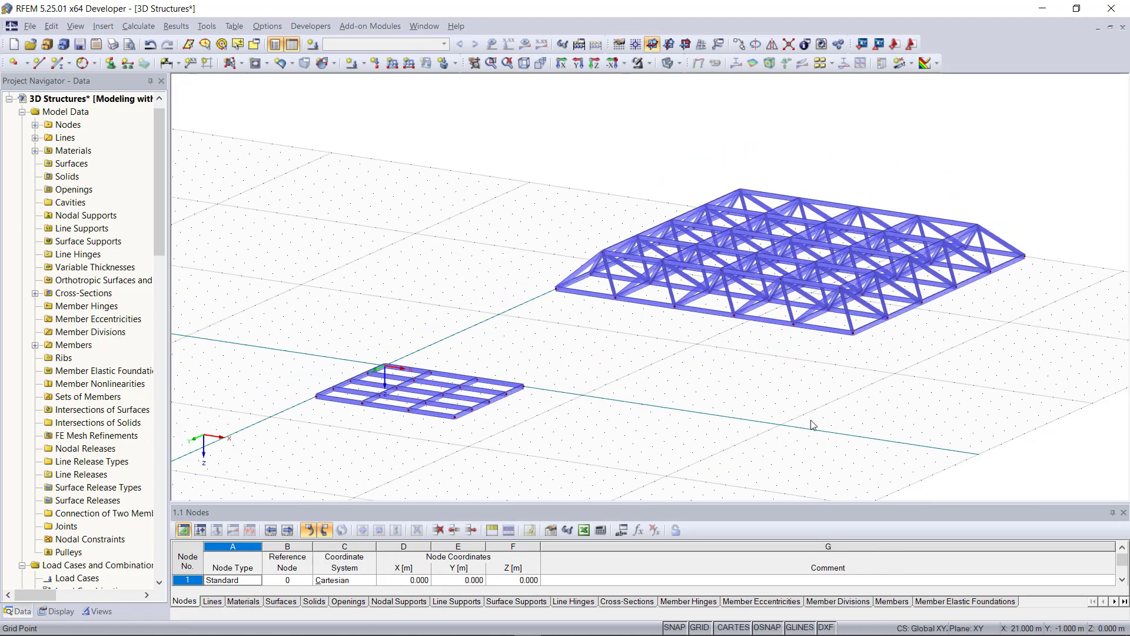
pyautogui.click(207, 27)
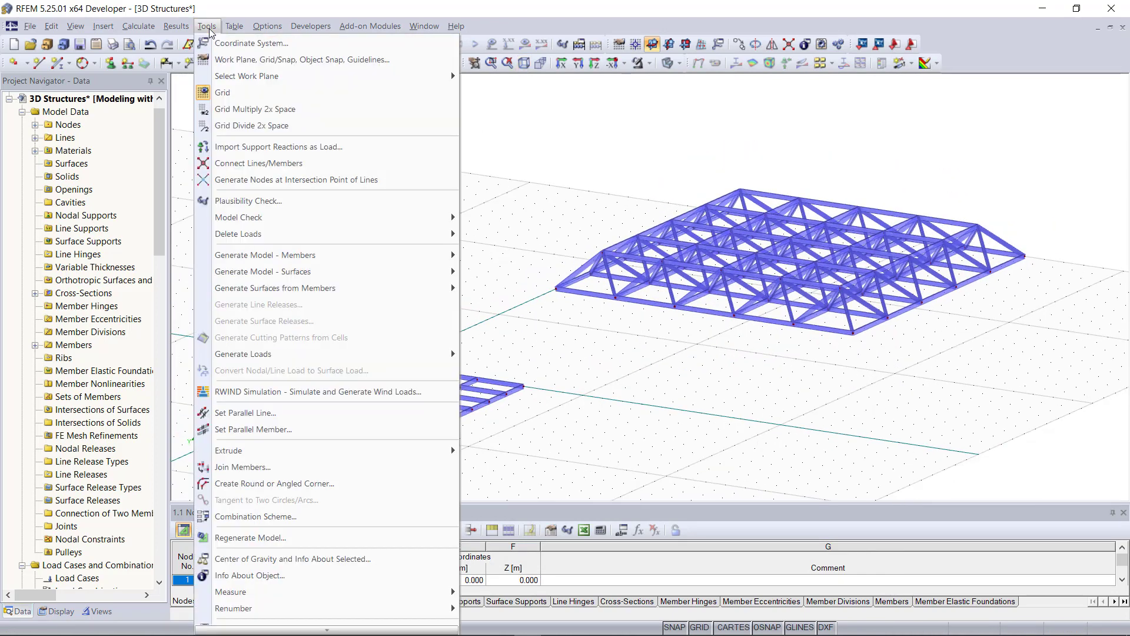
pyautogui.moveTo(447, 255)
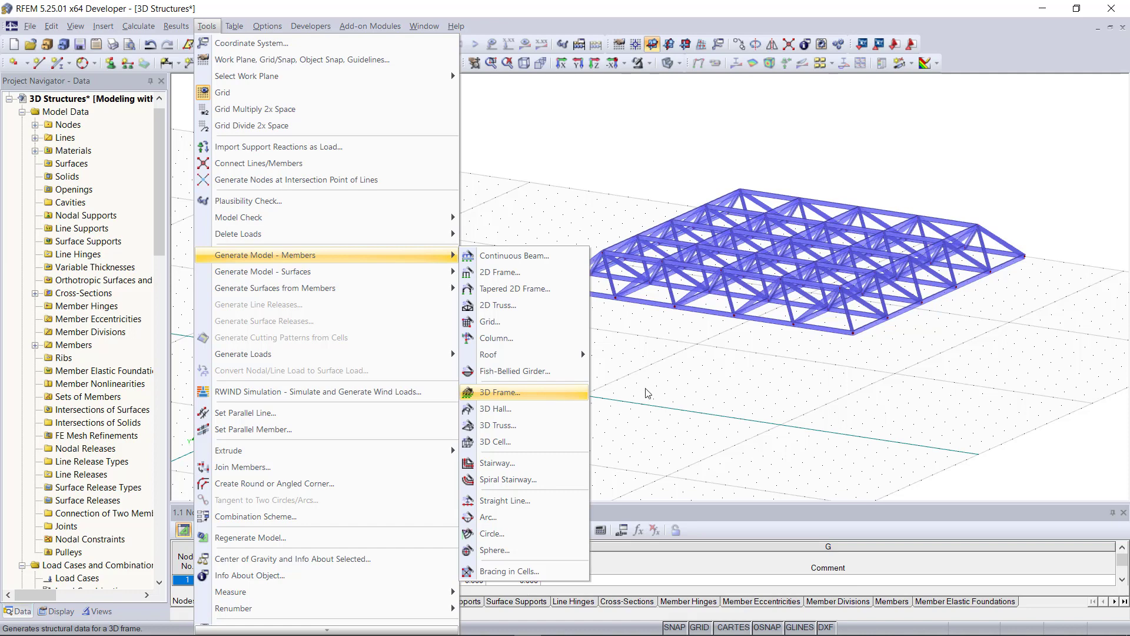
pyautogui.click(677, 407)
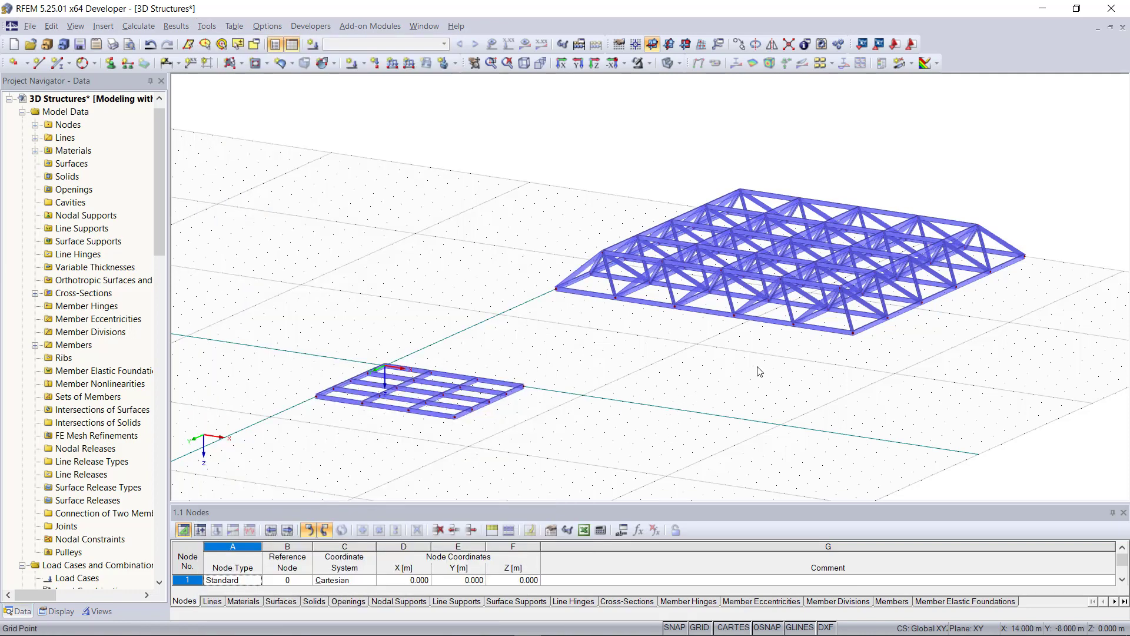
# Step: Draw a circle via three nodes in the empty negative-X, positive-Y area of the work plane
pyautogui.scroll(-5, 896, 395)
pyautogui.scroll(5, 422, 398)
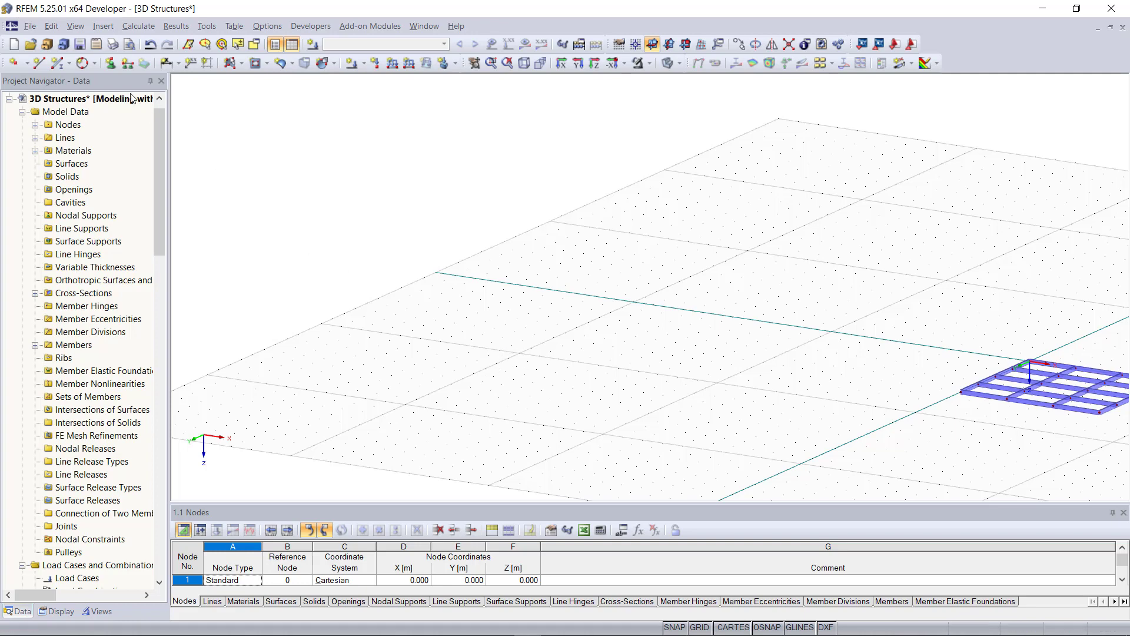
pyautogui.click(93, 63)
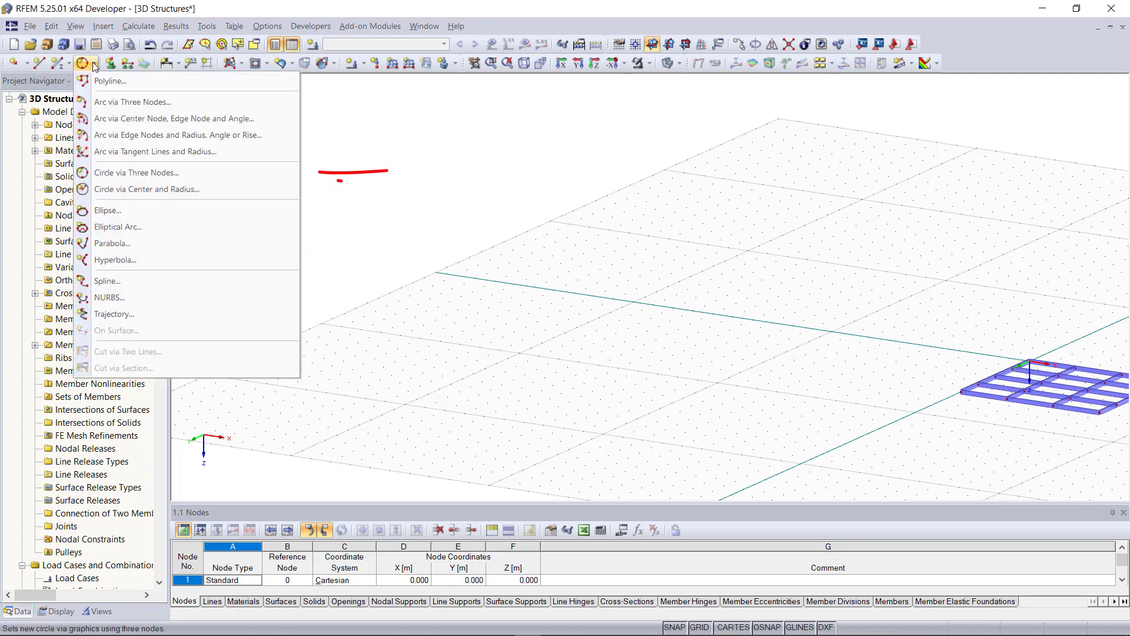
pyautogui.click(162, 172)
pyautogui.scroll(2, 545, 389)
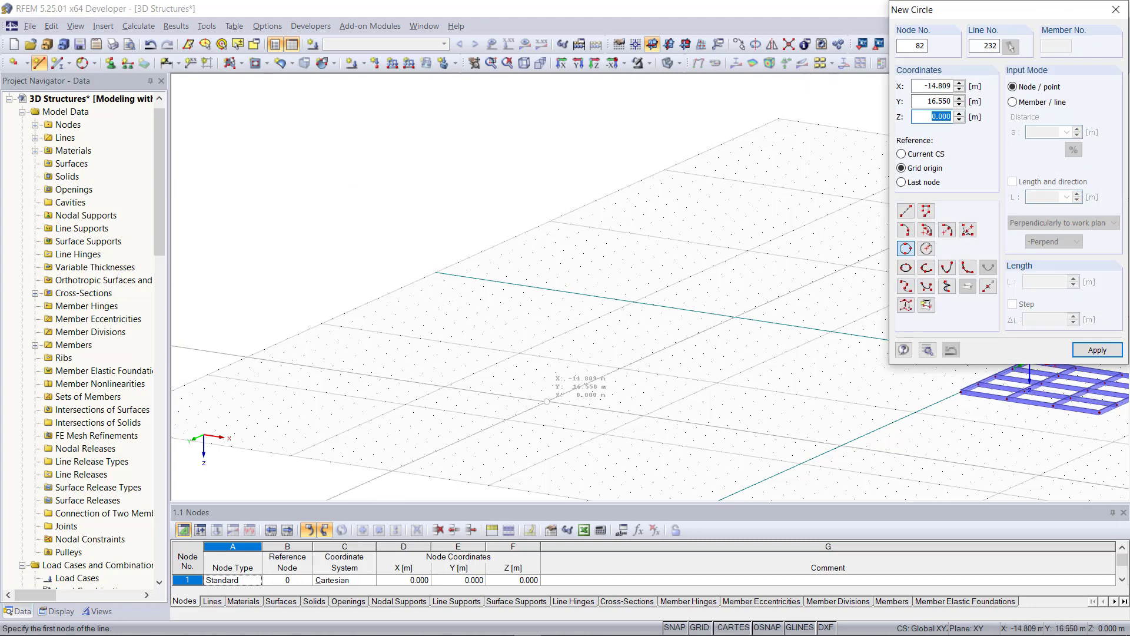
pyautogui.click(545, 388)
pyautogui.click(518, 345)
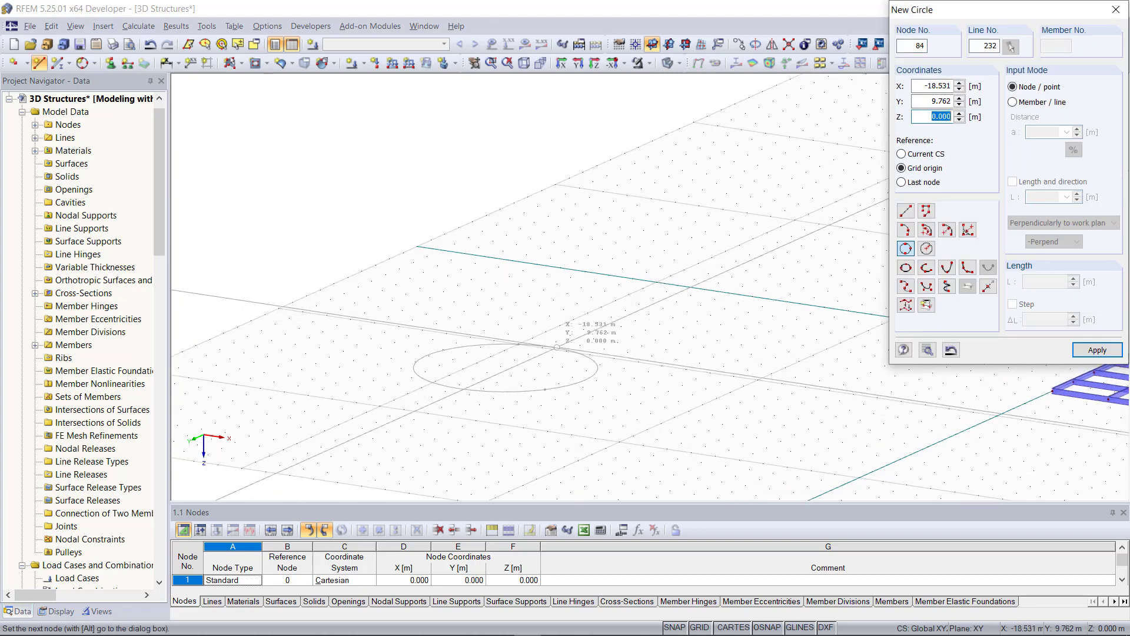
pyautogui.click(567, 351)
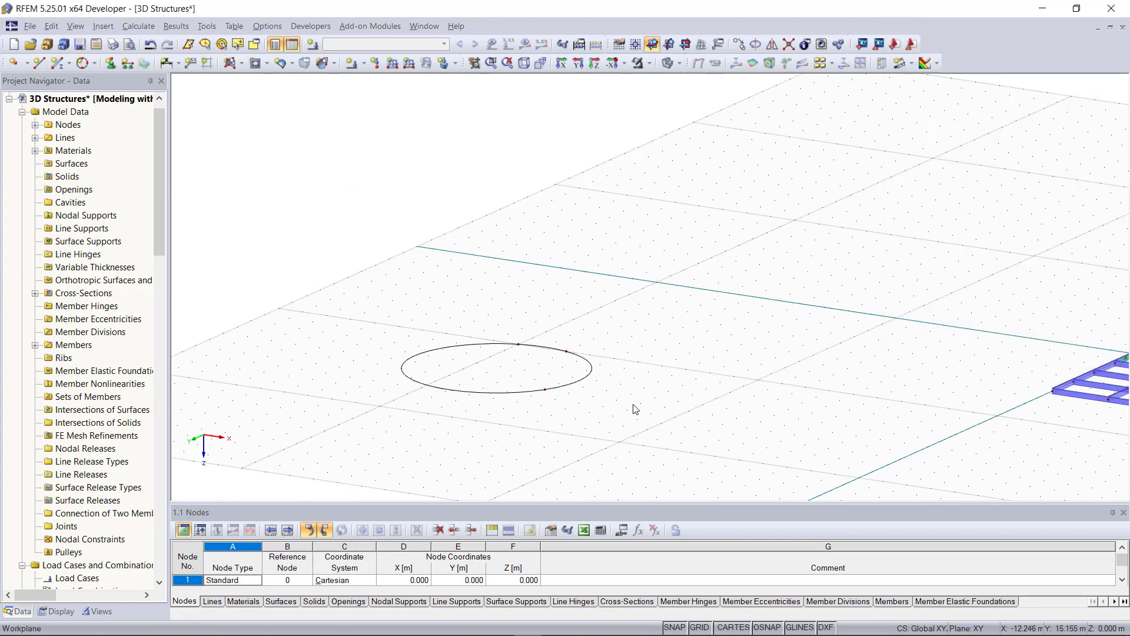
# Step: Extrude the circle line into a Concrete C30/37 surface with depth 3 m, thickness 180 mm and offset 0 in the global -Z direction
pyautogui.rightClick(512, 397)
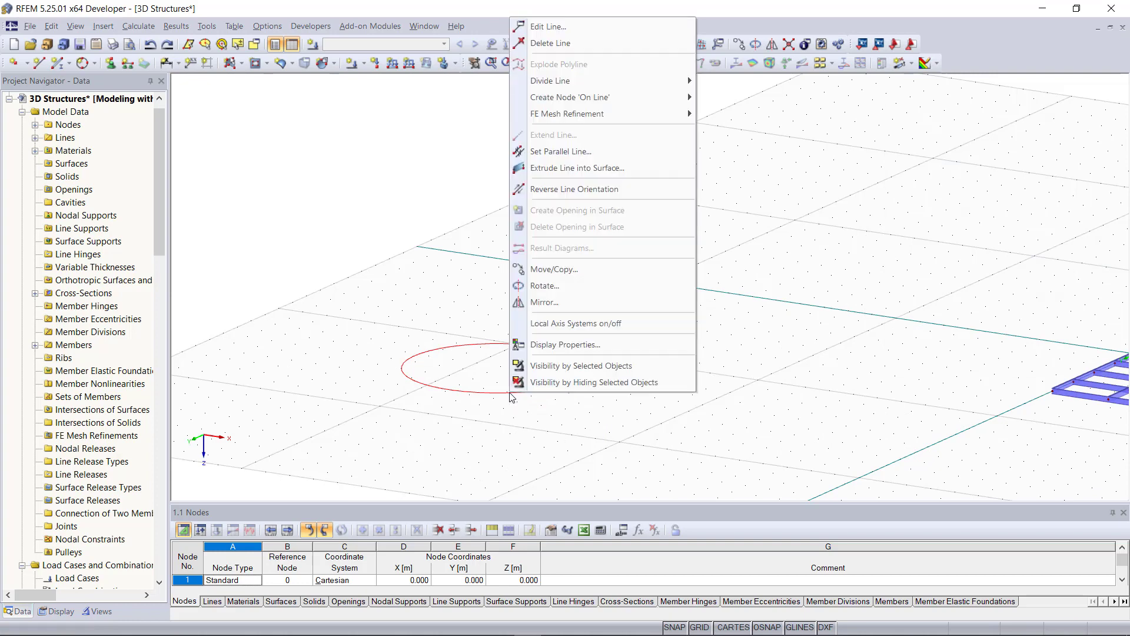
pyautogui.click(560, 168)
pyautogui.moveTo(937, 15); pyautogui.dragTo(760, 100)
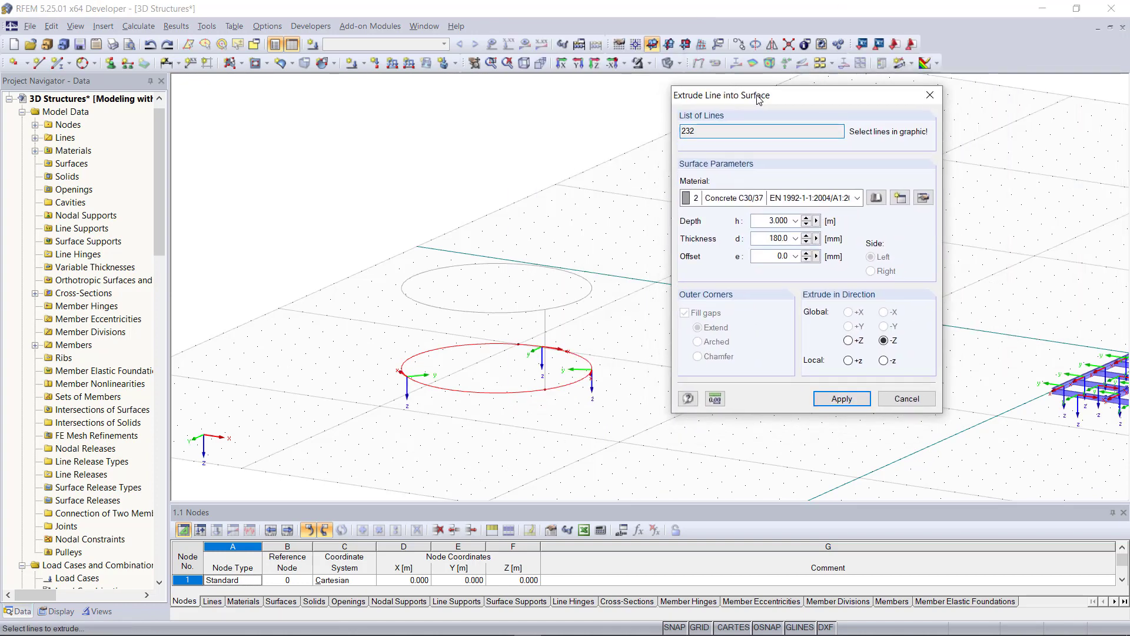
pyautogui.click(840, 200)
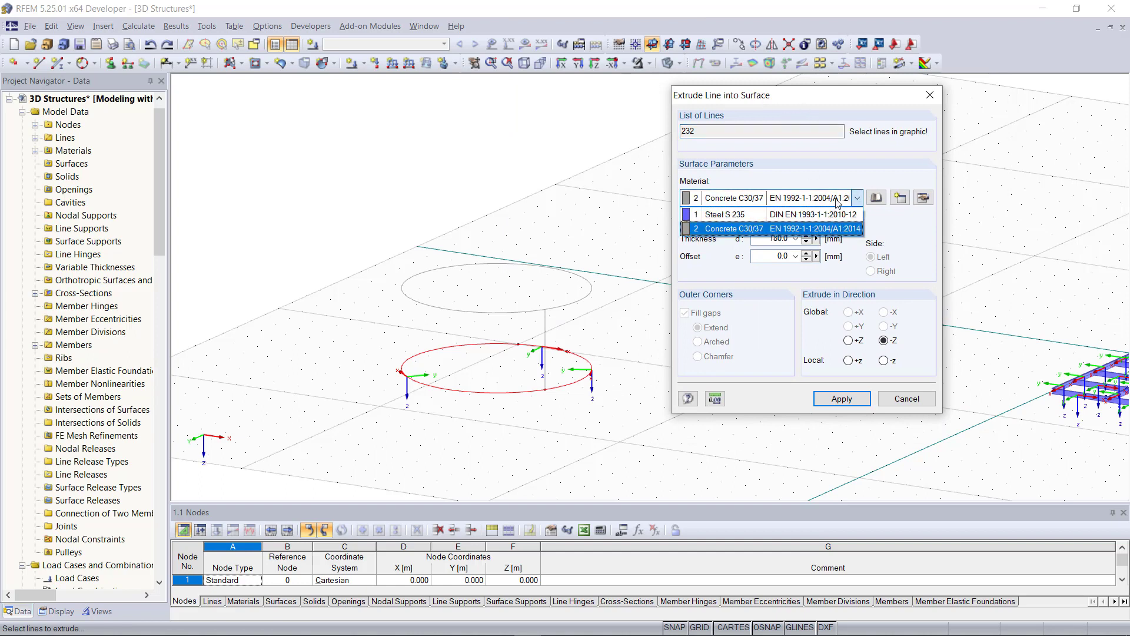
pyautogui.click(838, 202)
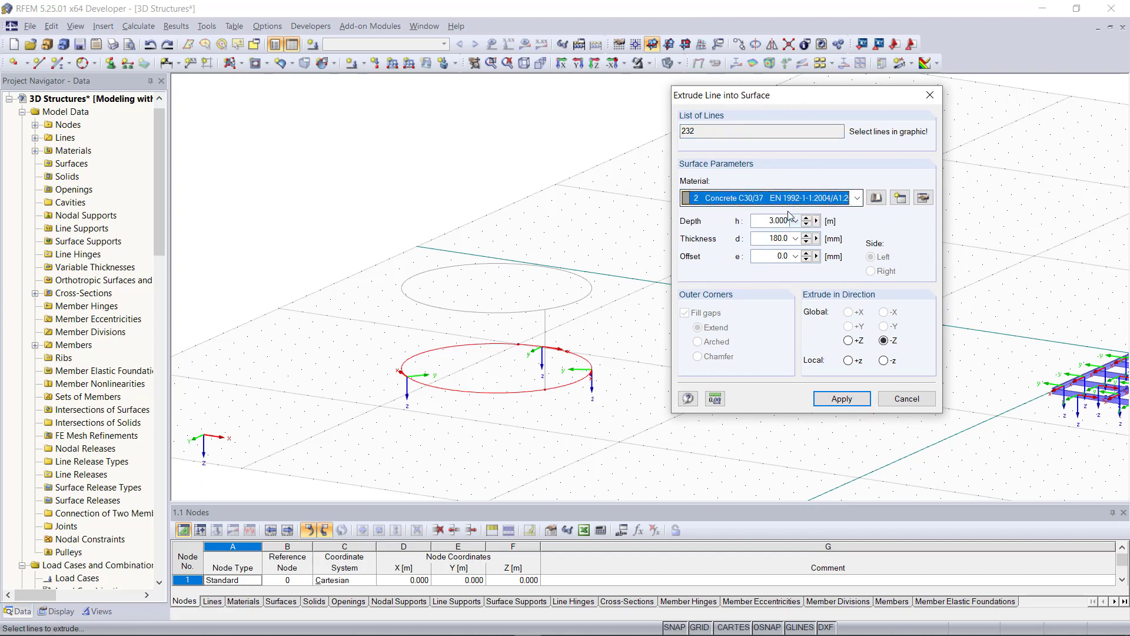
pyautogui.click(776, 255)
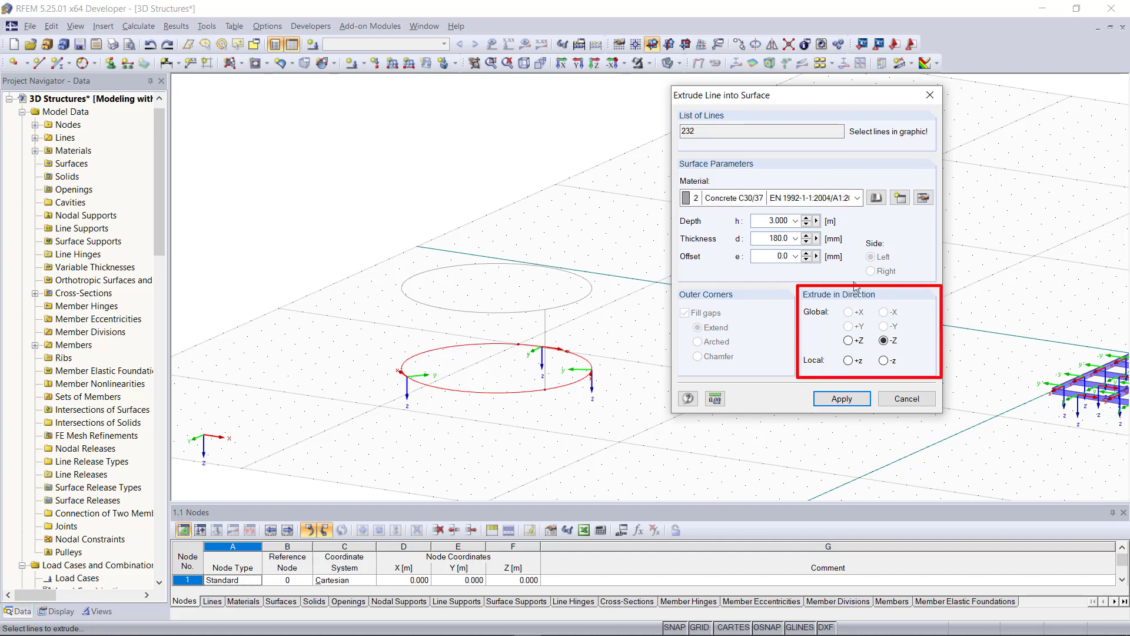
pyautogui.click(848, 341)
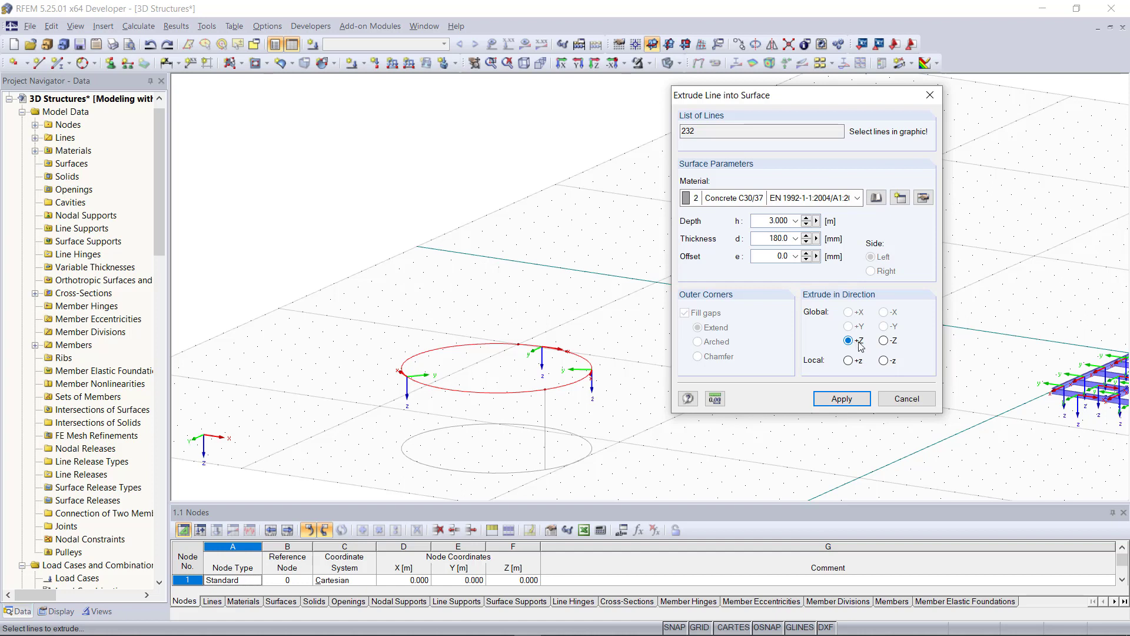
pyautogui.click(884, 340)
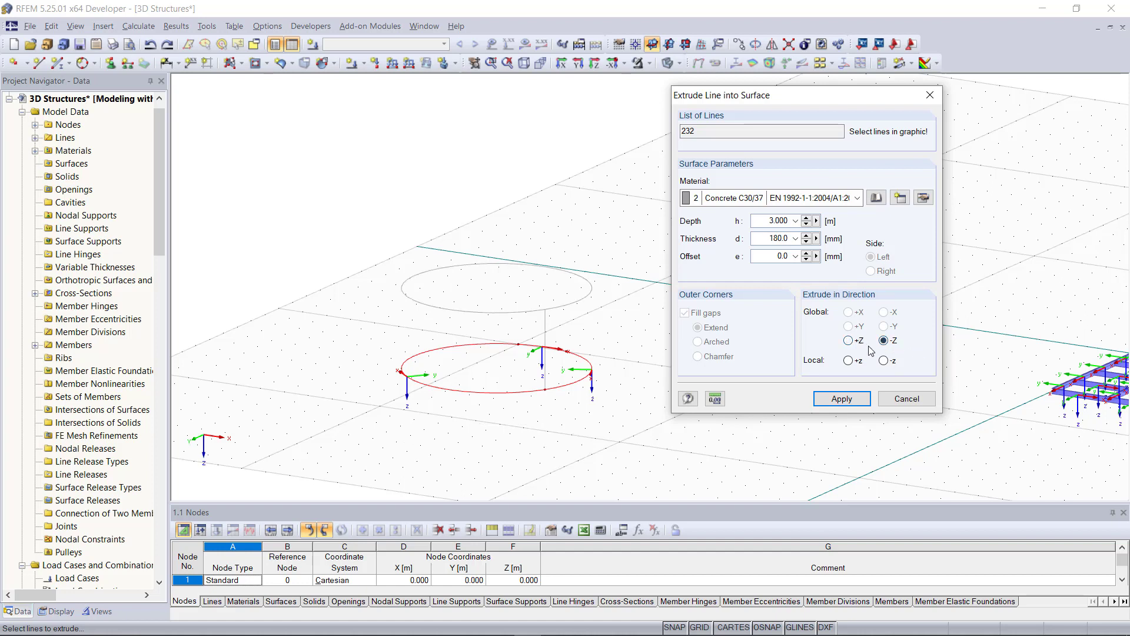
pyautogui.click(848, 401)
pyautogui.press('Escape')
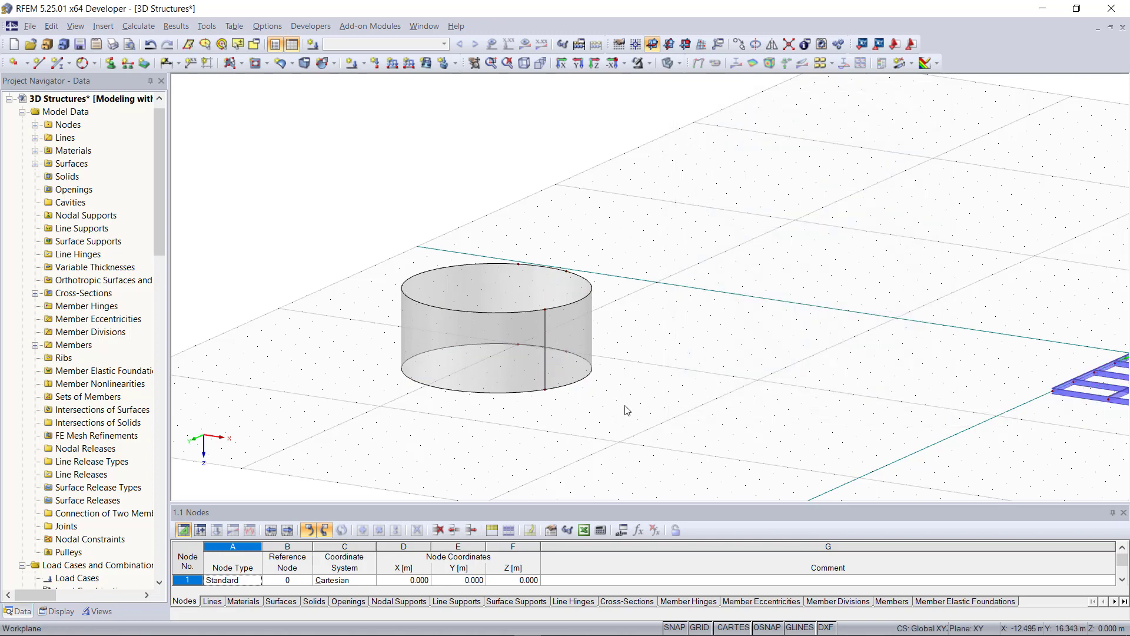
# Step: Close the cylinder's top and bottom with plane surfaces bounded by its two circles, using Concrete C30/37 and a constant thickness of 180 mm
pyautogui.scroll(-2, 787, 341)
pyautogui.scroll(3, 429, 328)
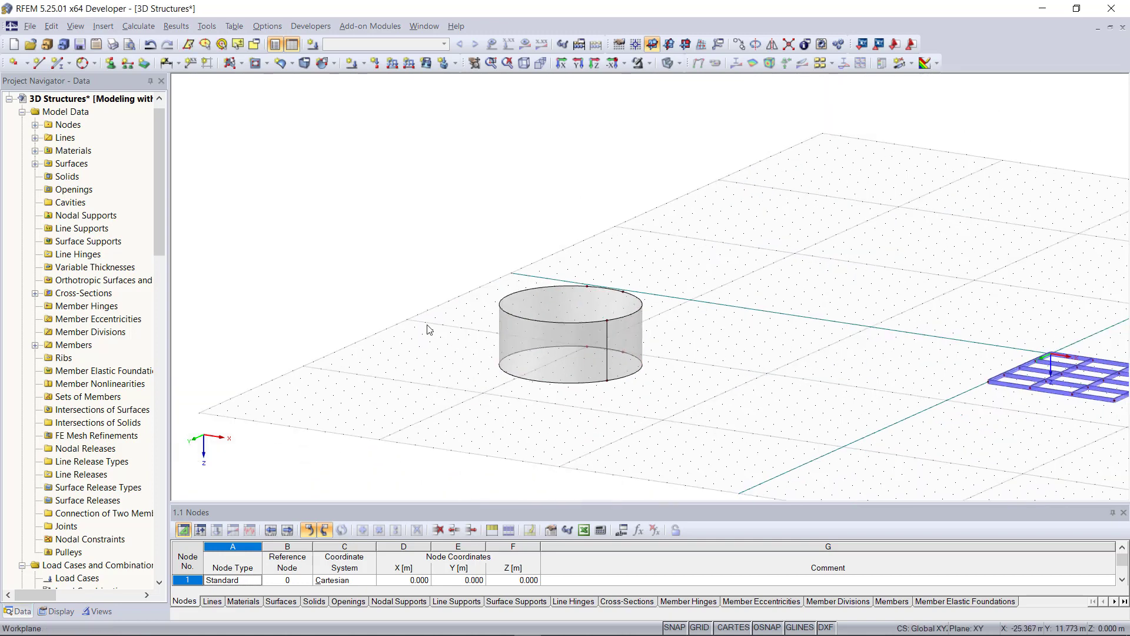
pyautogui.moveTo(481, 351); pyautogui.dragTo(530, 236, button='middle')
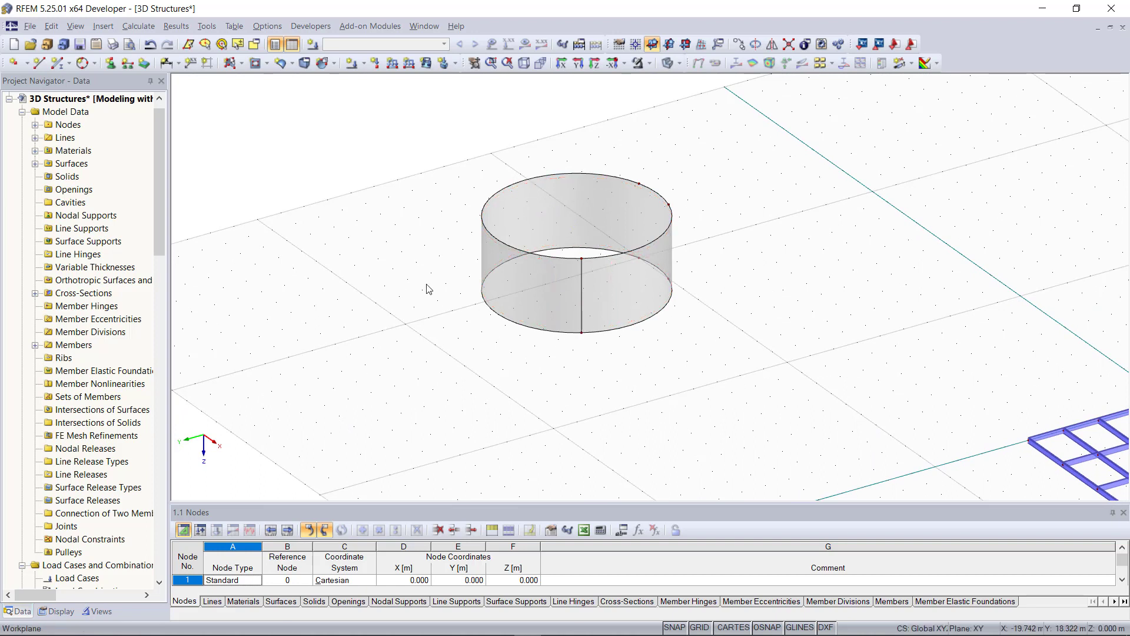
pyautogui.click(241, 63)
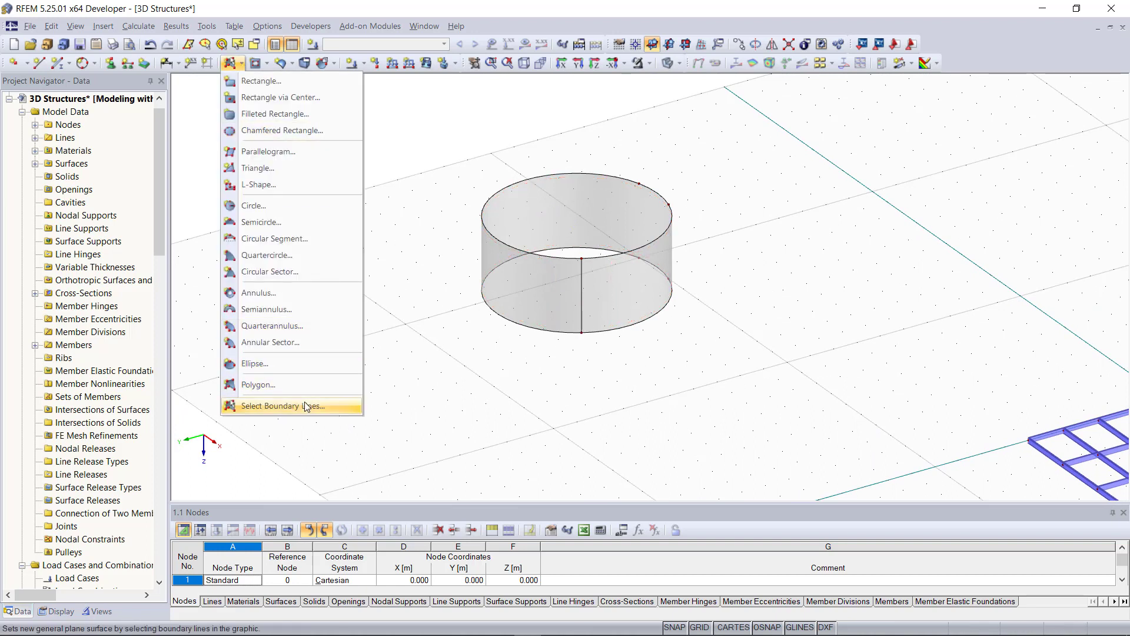
pyautogui.click(282, 406)
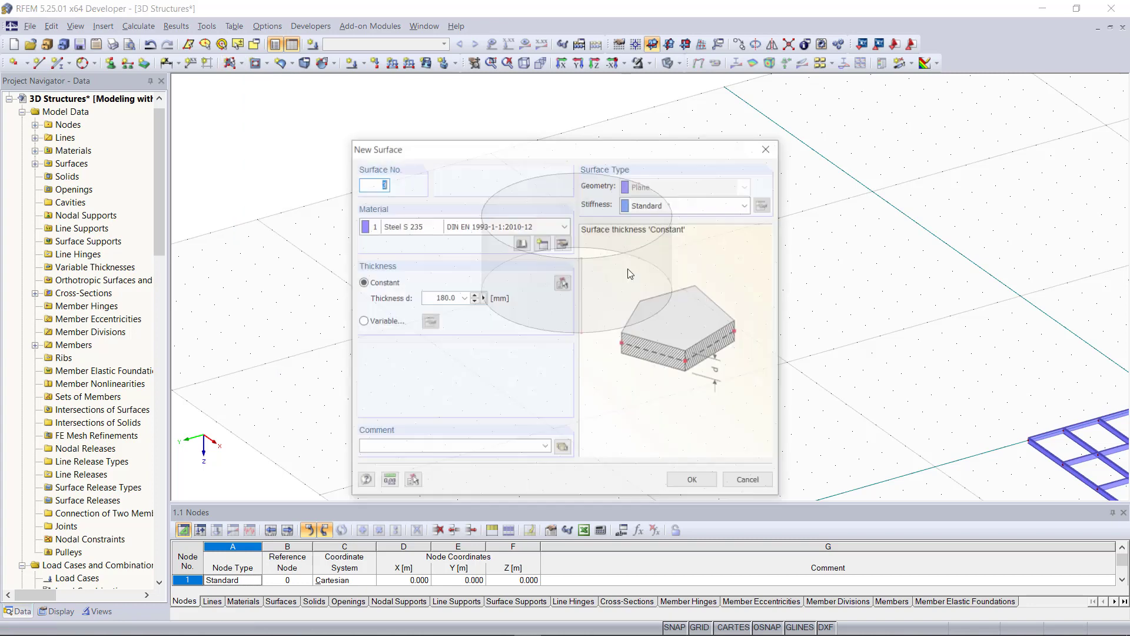
pyautogui.click(392, 227)
pyautogui.click(447, 238)
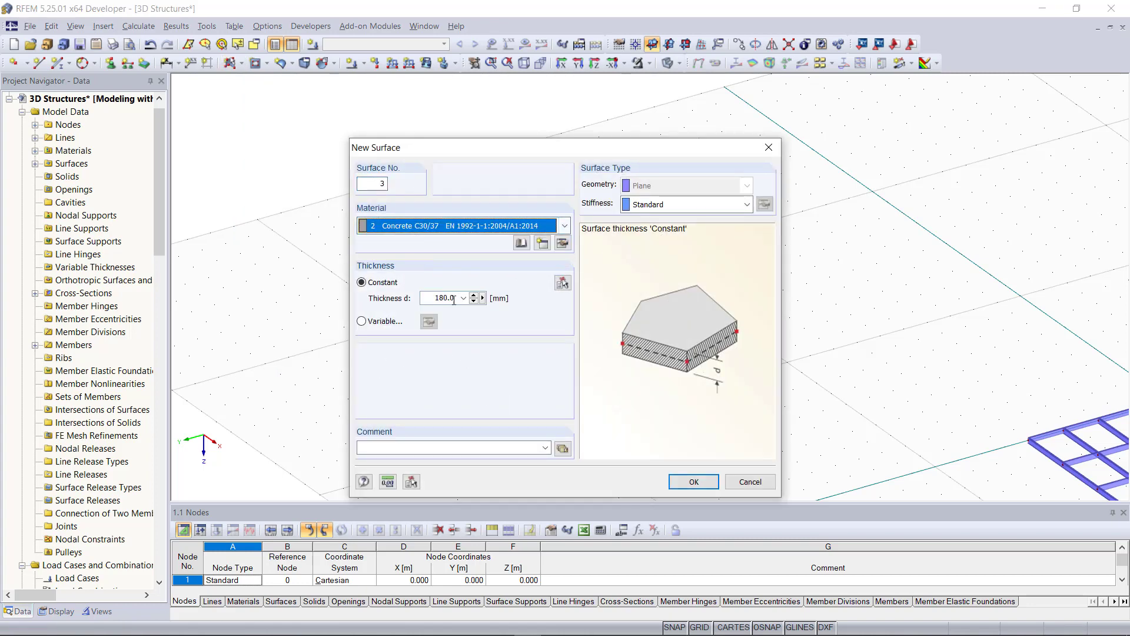
pyautogui.click(693, 481)
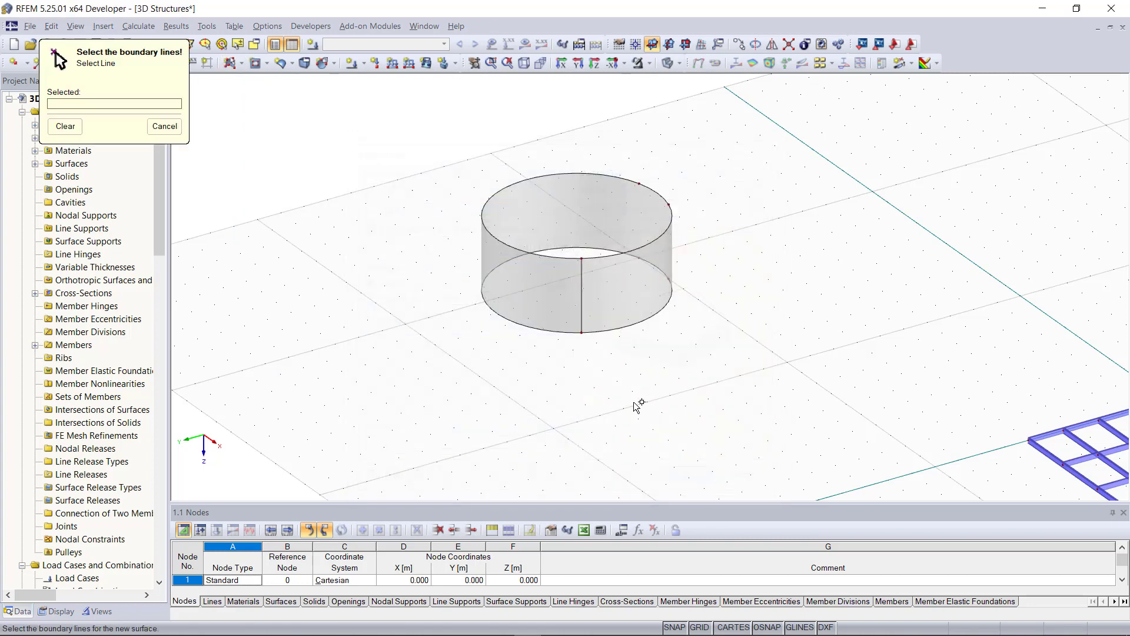
pyautogui.click(544, 259)
pyautogui.click(543, 328)
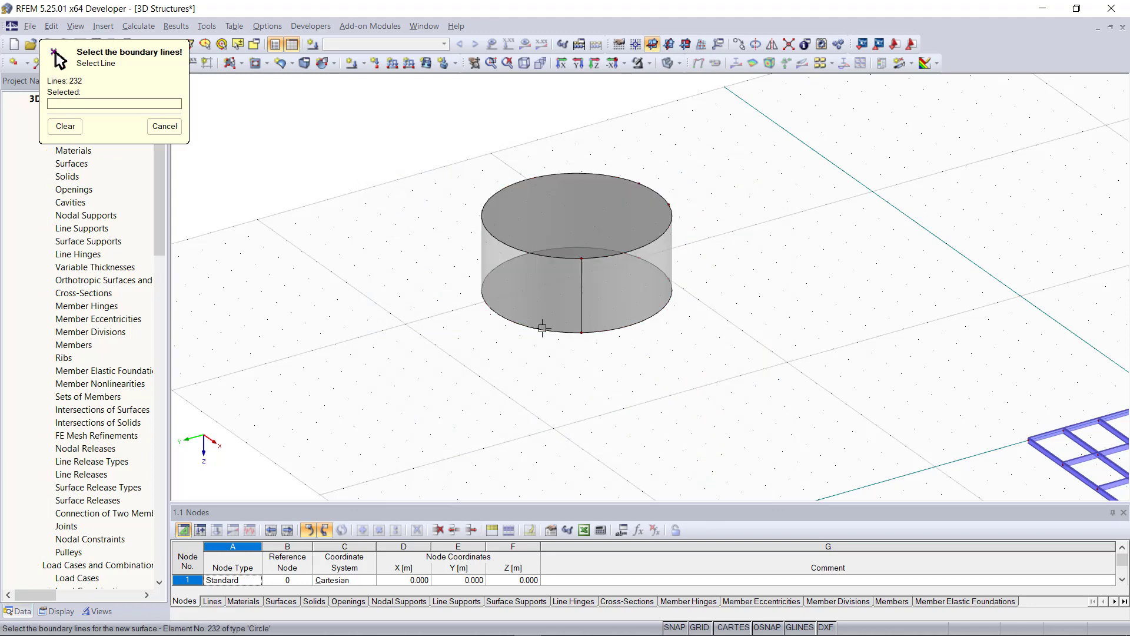
pyautogui.rightClick(535, 385)
# Step: Draw the circular base of a tapered extruded circle in Concrete C30/37, 180 mm thick, beside the cylinder, passing through X -8 m, Y 16 m
pyautogui.keyDown('ctrl'); pyautogui.moveTo(533, 386); pyautogui.dragTo(329, 402, button='middle'); pyautogui.keyUp('ctrl')
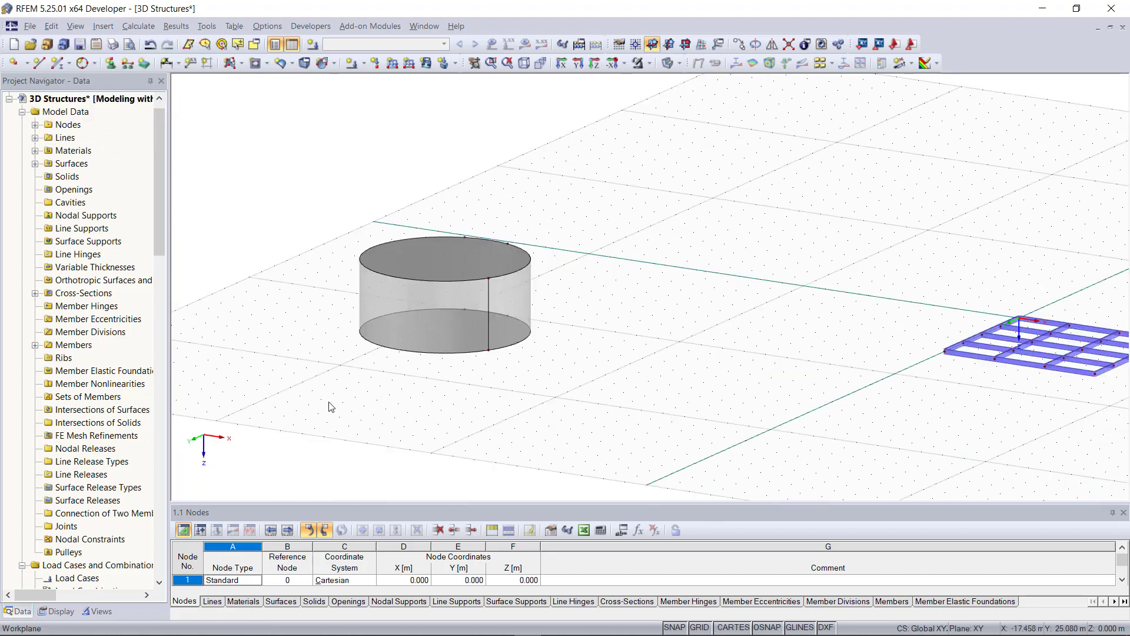
pyautogui.click(334, 65)
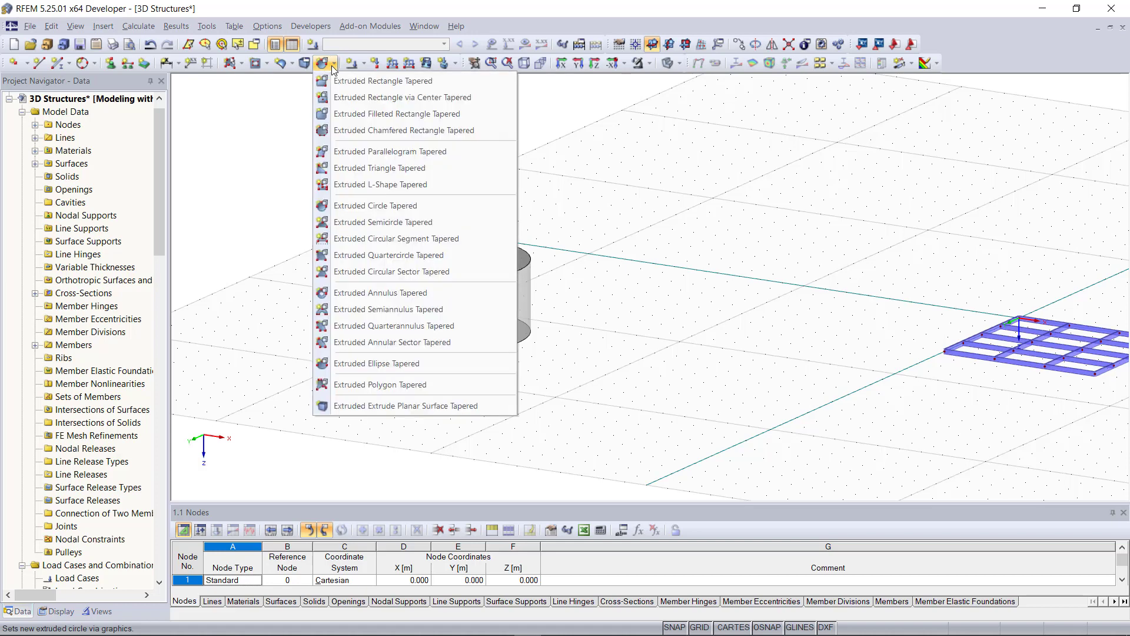
pyautogui.click(405, 207)
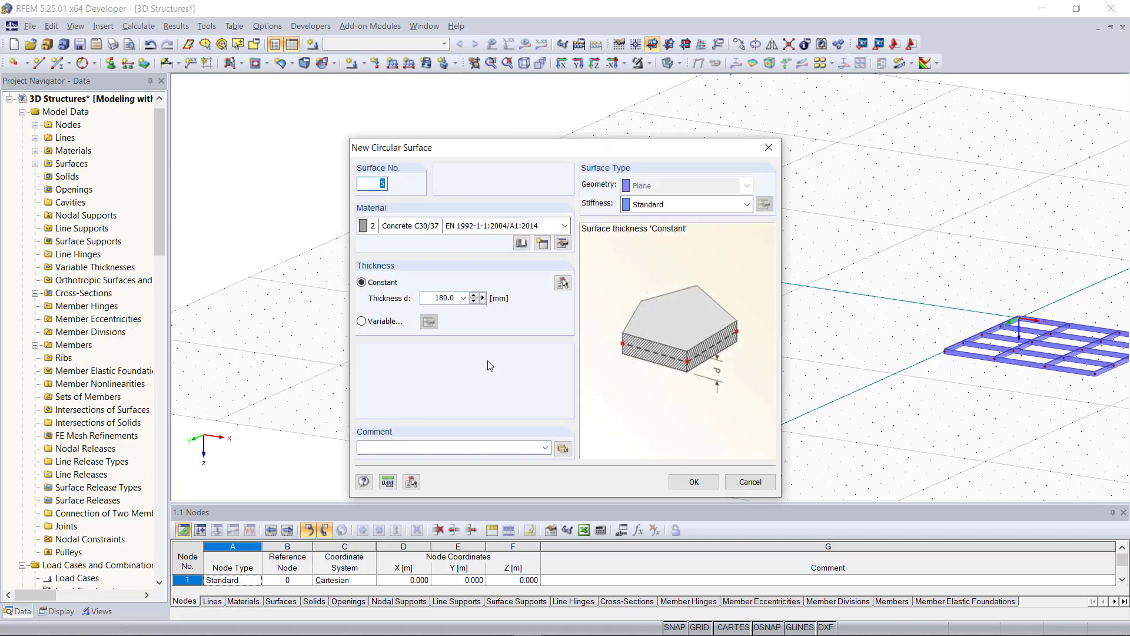
pyautogui.click(694, 482)
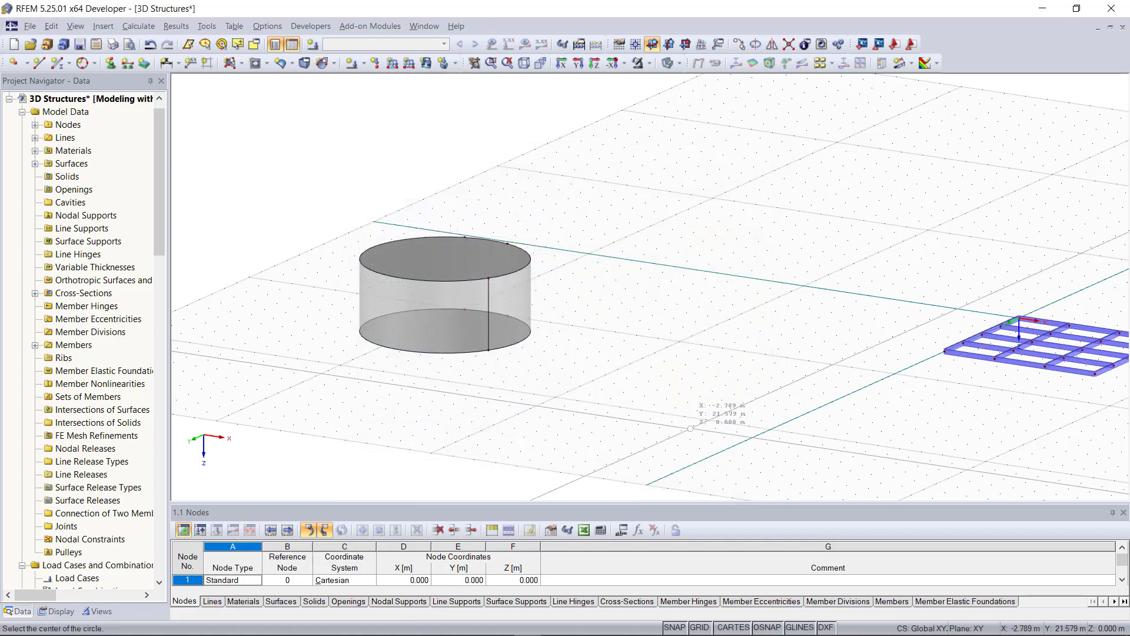
pyautogui.click(642, 410)
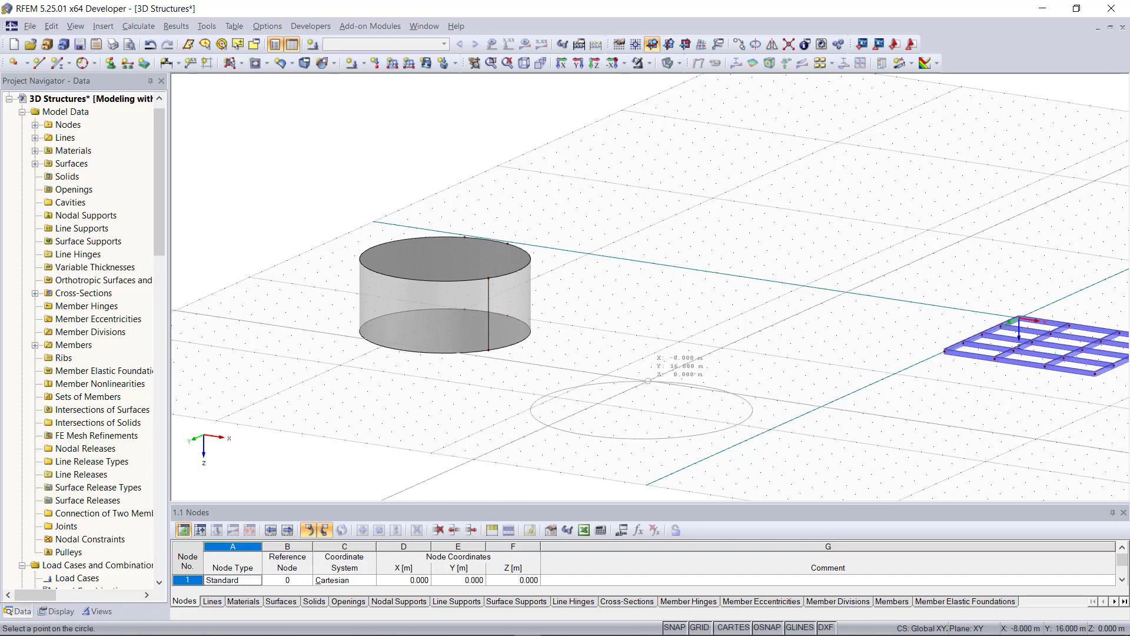
pyautogui.click(648, 381)
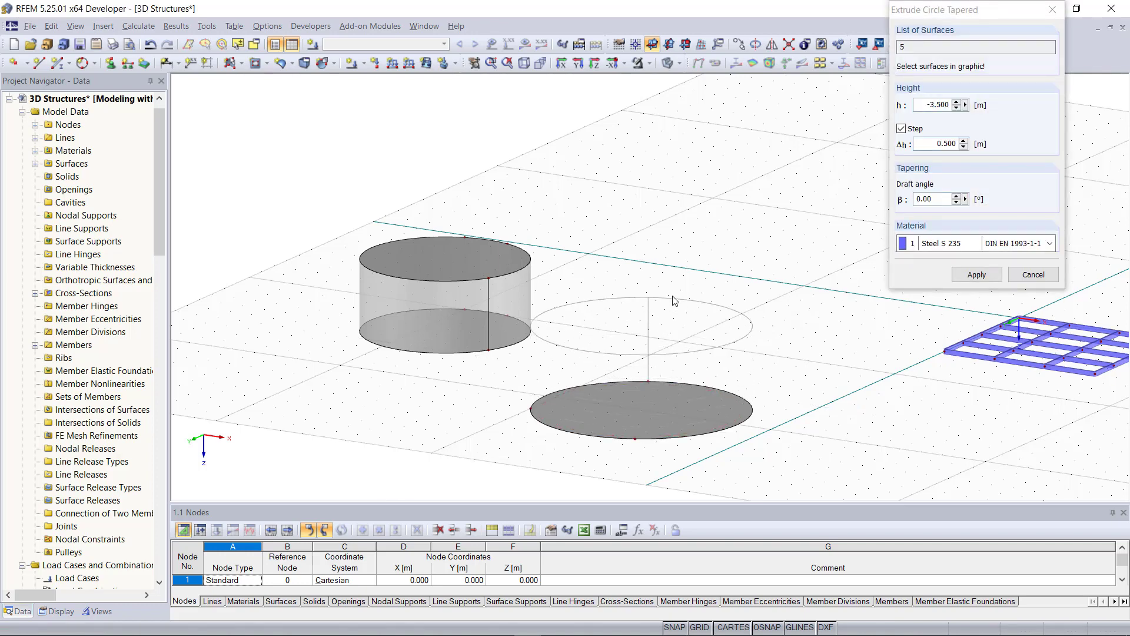
# Step: Extrude the circular base surface to a height of -3 m with a 0° draft angle and material Steel S 235
pyautogui.moveTo(924, 105); pyautogui.dragTo(984, 107)
pyautogui.write('-3')
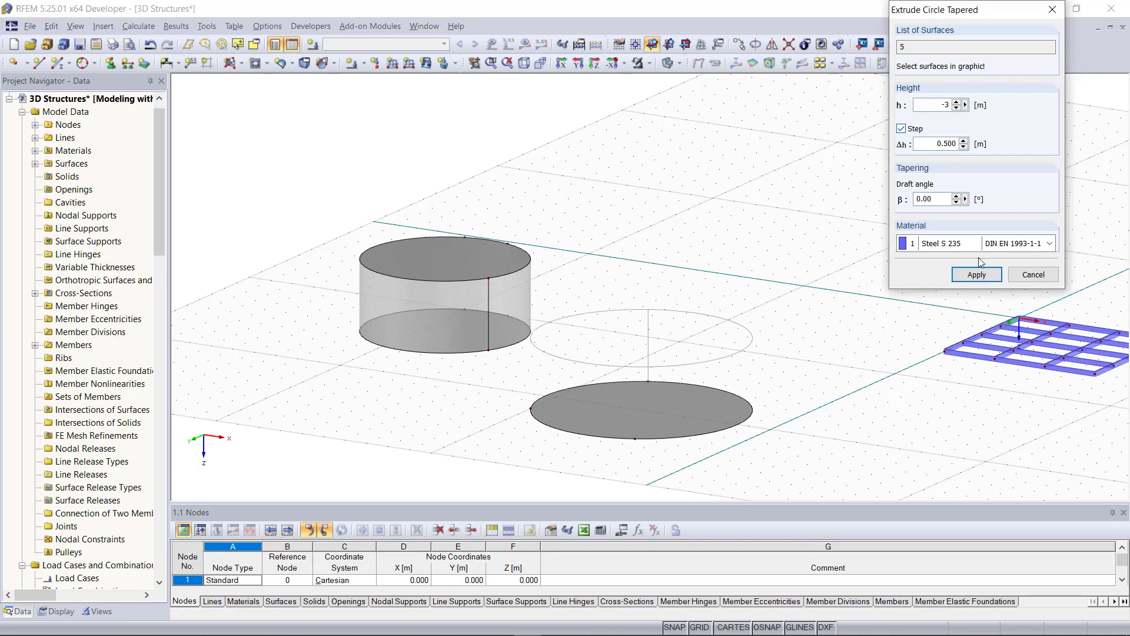
pyautogui.click(977, 274)
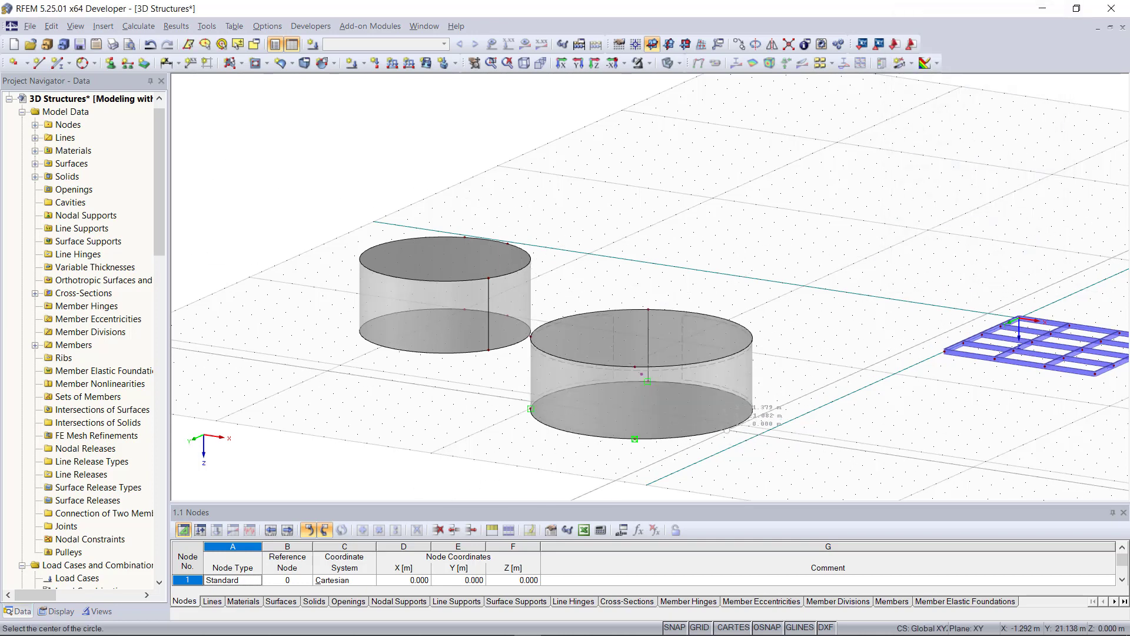
# Step: Draw a circle via center and radius with its center at X 20 m, Y 20 m and a 3 m radius
pyautogui.scroll(-1, 758, 428)
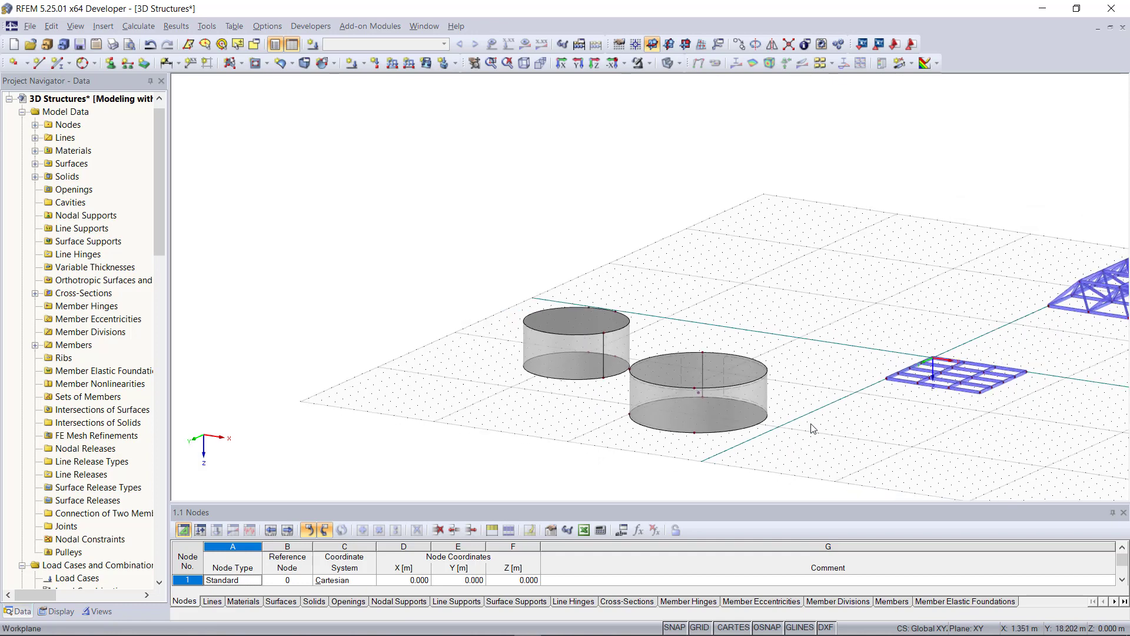
pyautogui.scroll(-4, 813, 425)
pyautogui.scroll(5, 1042, 467)
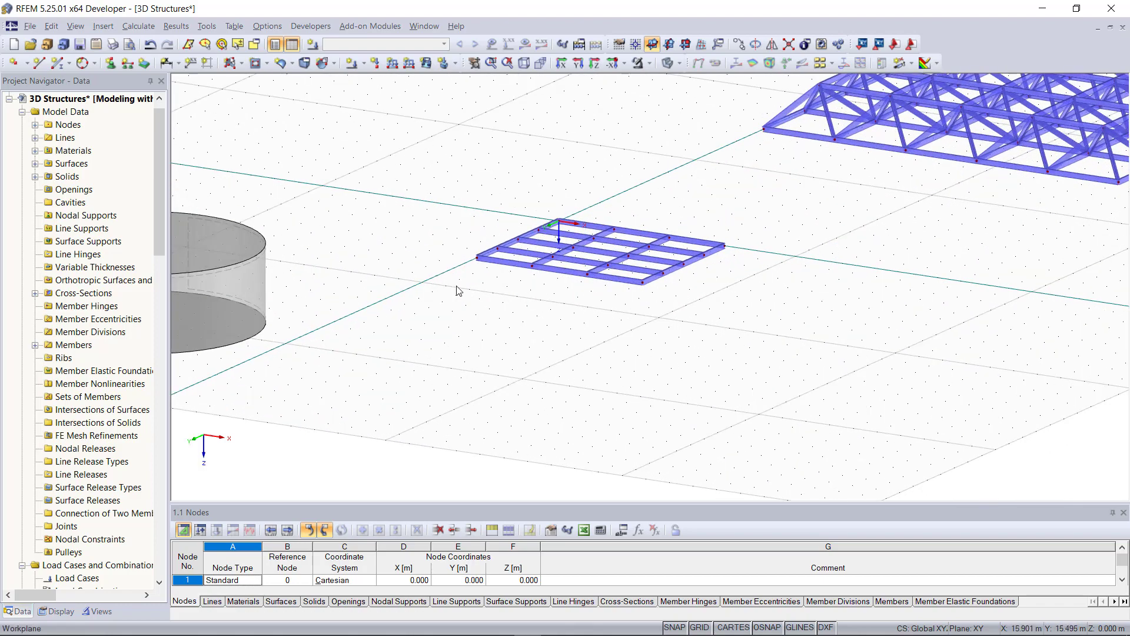
pyautogui.click(93, 64)
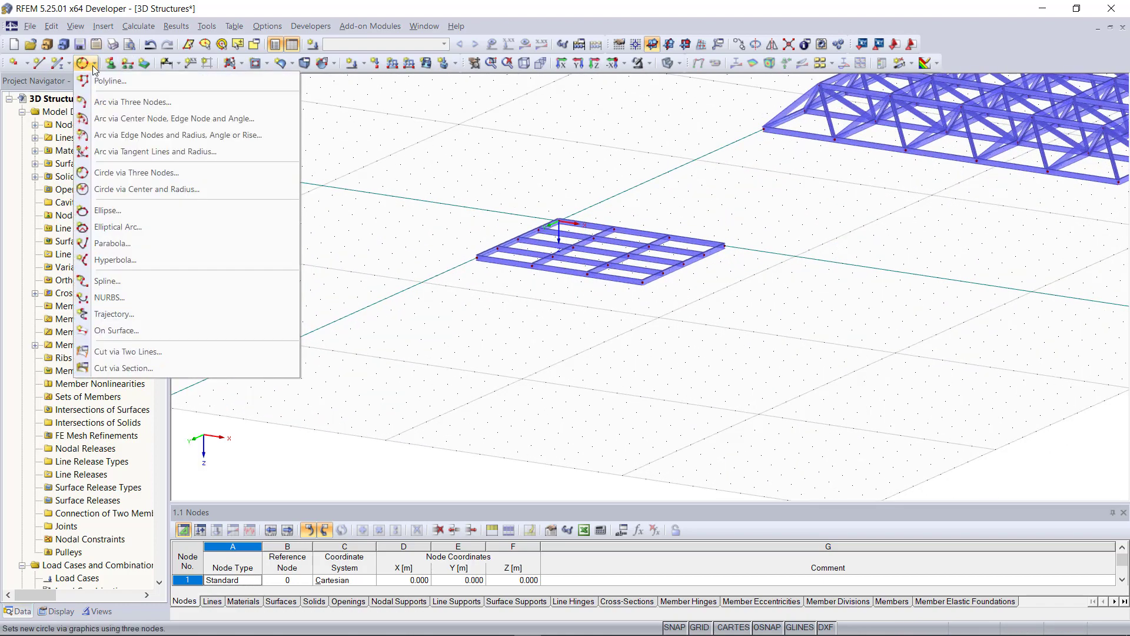
pyautogui.click(140, 189)
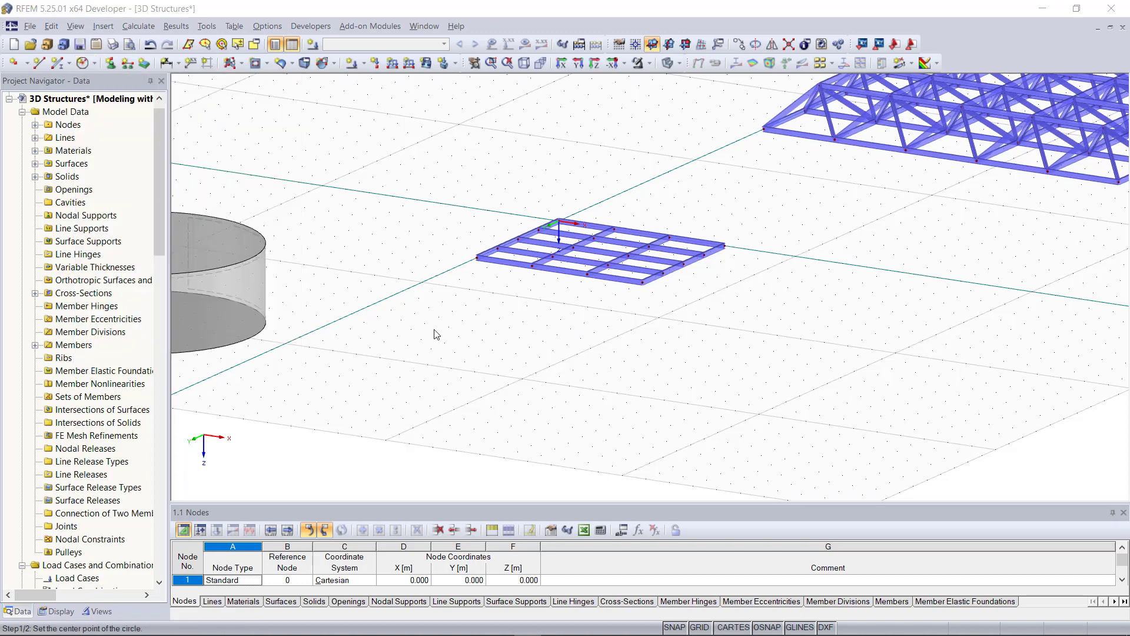
pyautogui.click(759, 414)
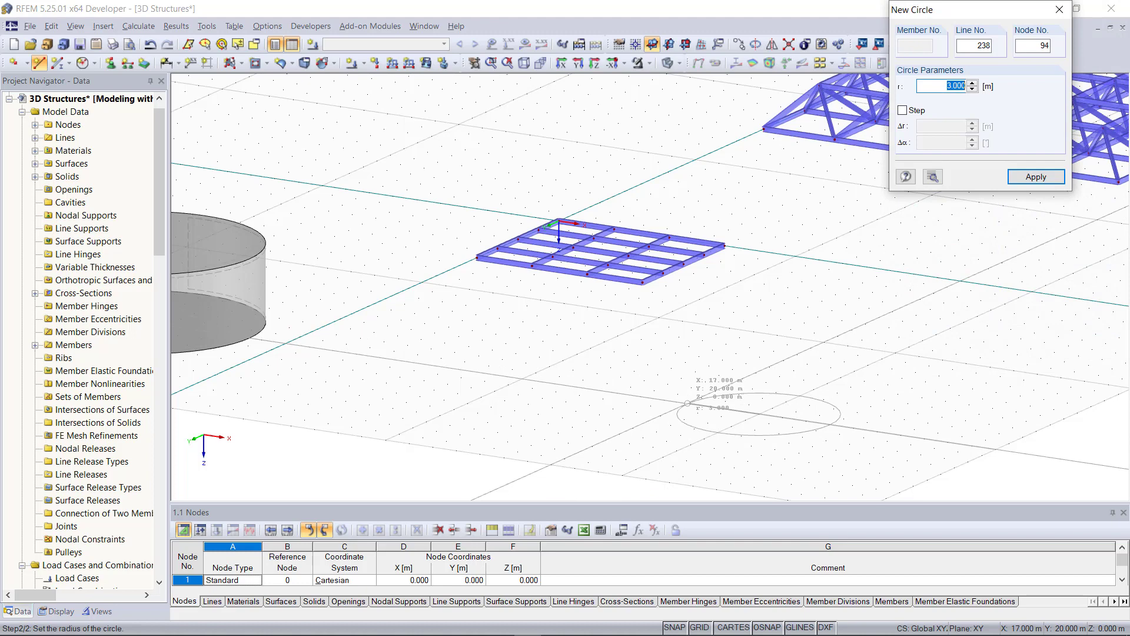
pyautogui.click(688, 403)
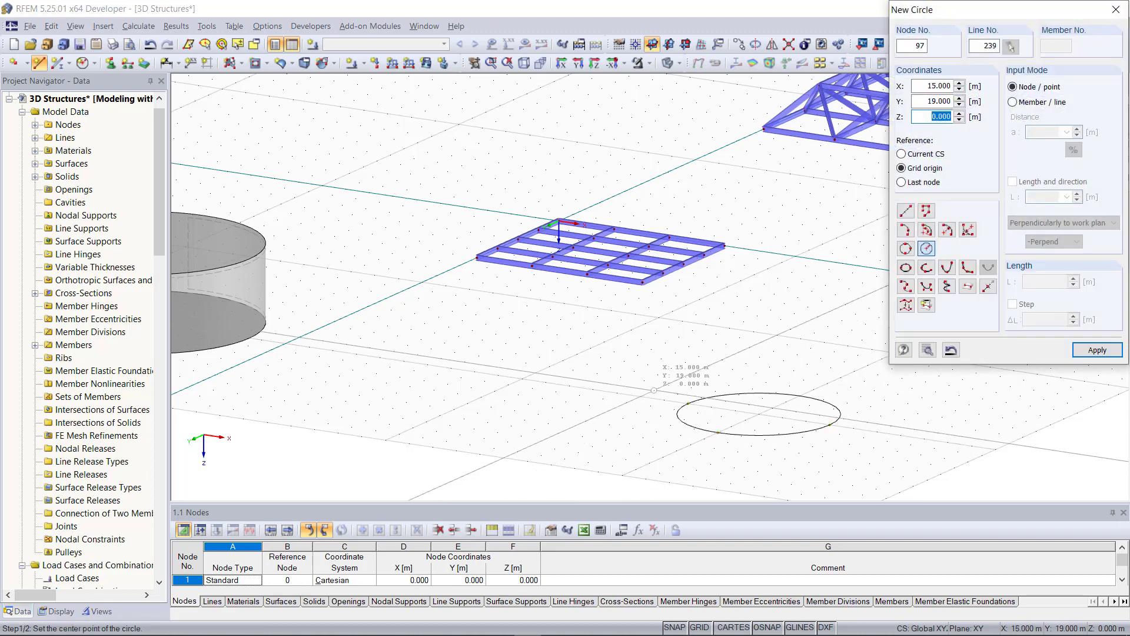
pyautogui.press('Escape')
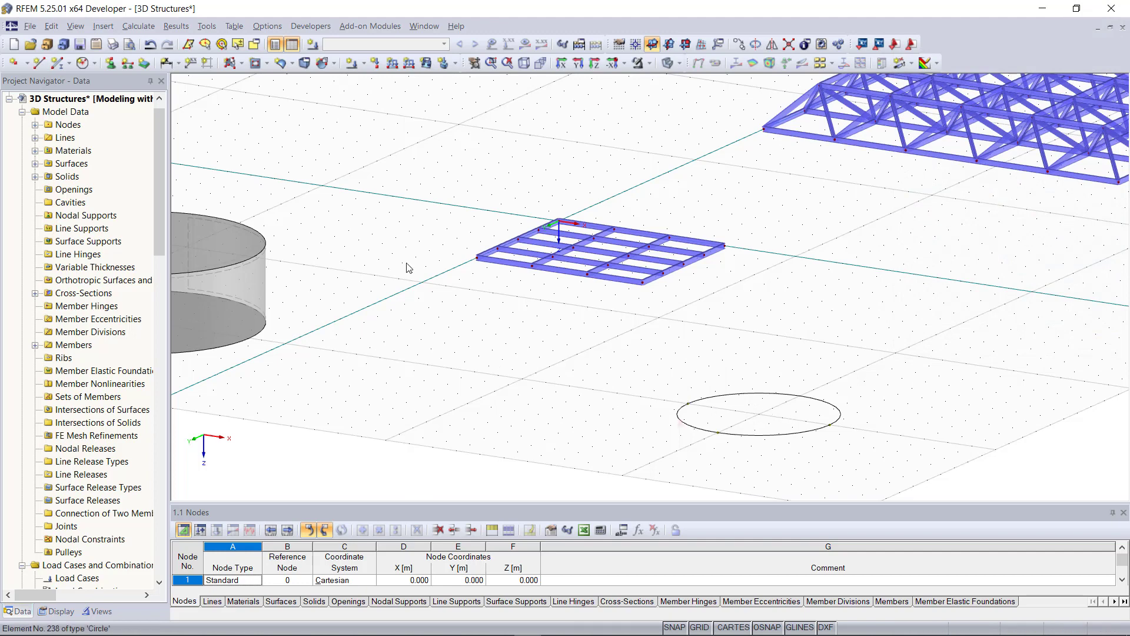
# Step: Draw a 3 m line upward from the new circle's center, perpendicular to the work plane, and turn off the fixed length and direction
pyautogui.click(39, 63)
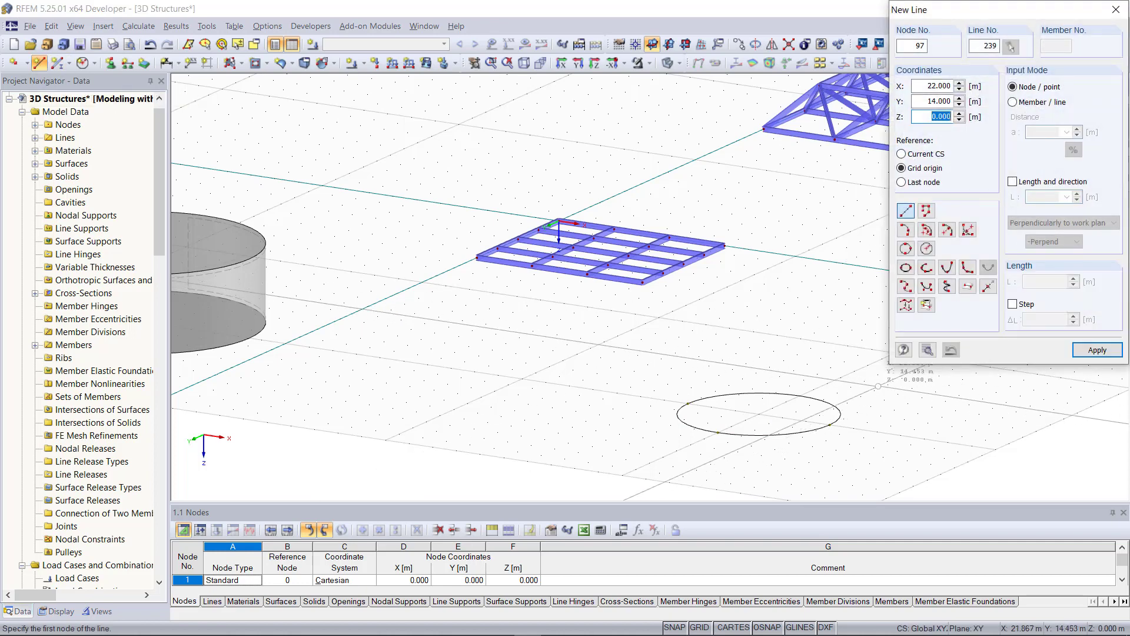
pyautogui.click(1013, 181)
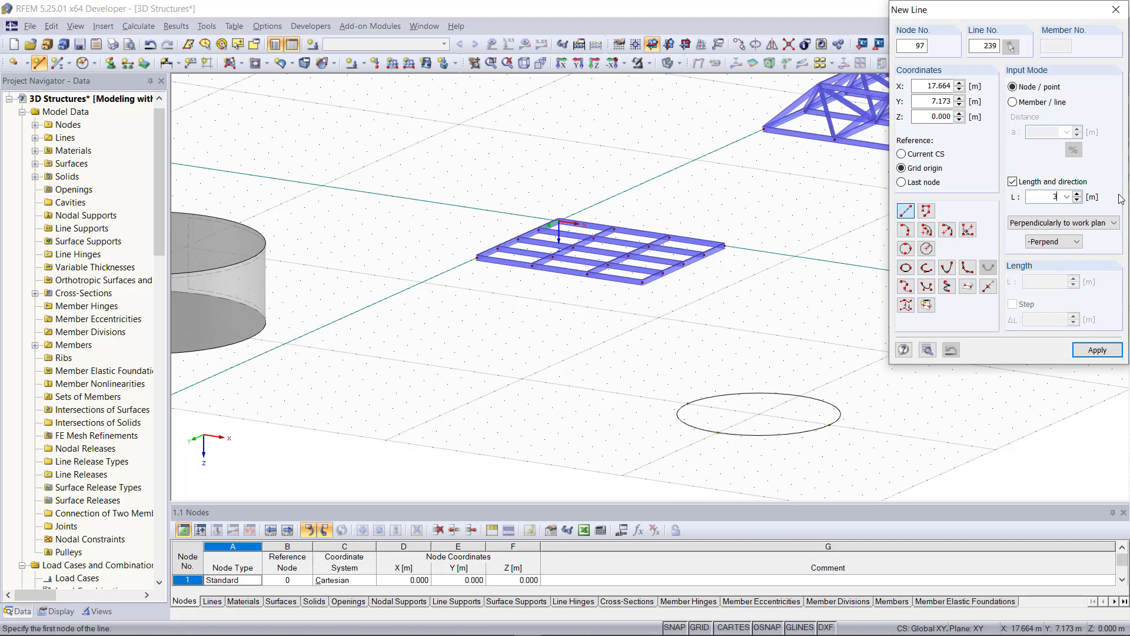
pyautogui.click(759, 414)
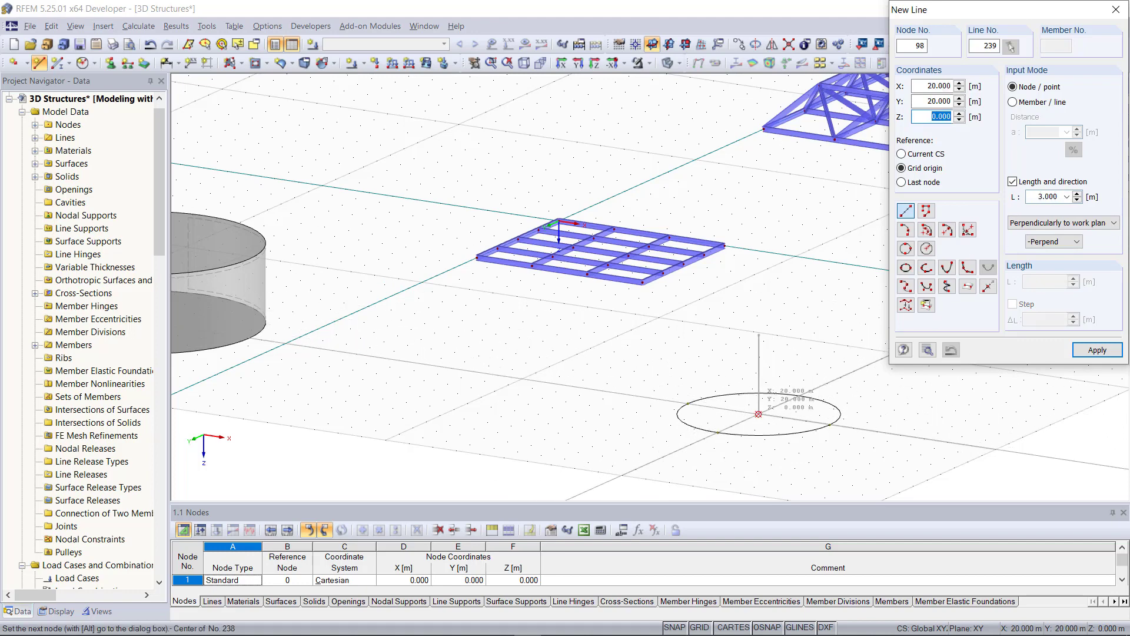
pyautogui.click(758, 414)
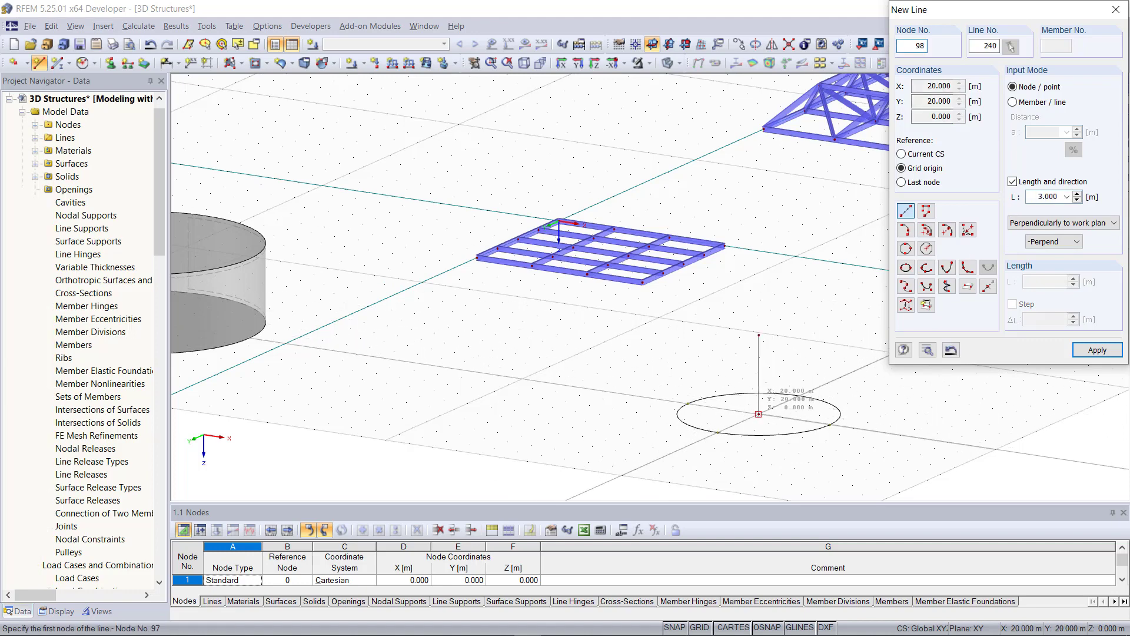
pyautogui.click(1013, 181)
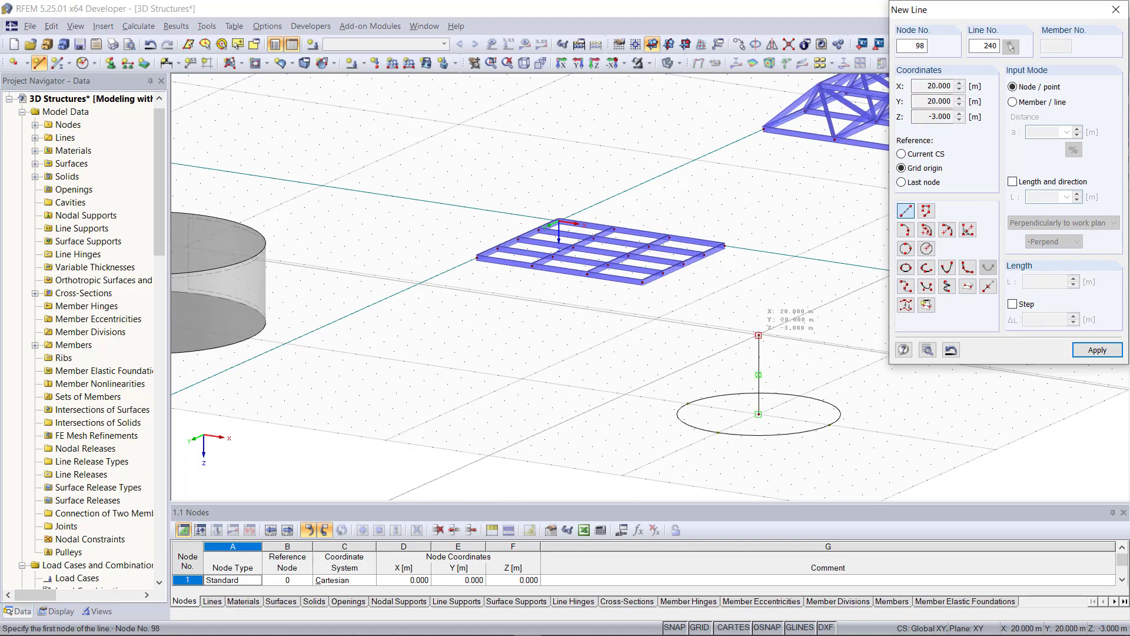
# Step: Draw a sloping line from the top of the 3 m vertical line to the circle's edge at X 23 m, Y 20 m, Z 0
pyautogui.click(759, 335)
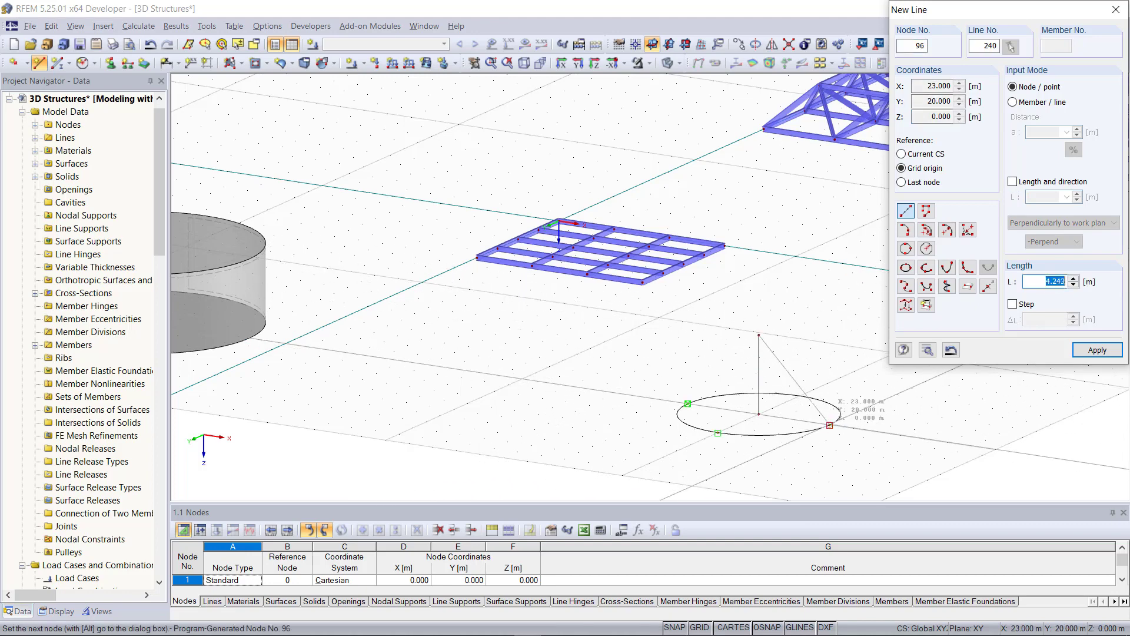
pyautogui.click(830, 426)
pyautogui.press('Escape')
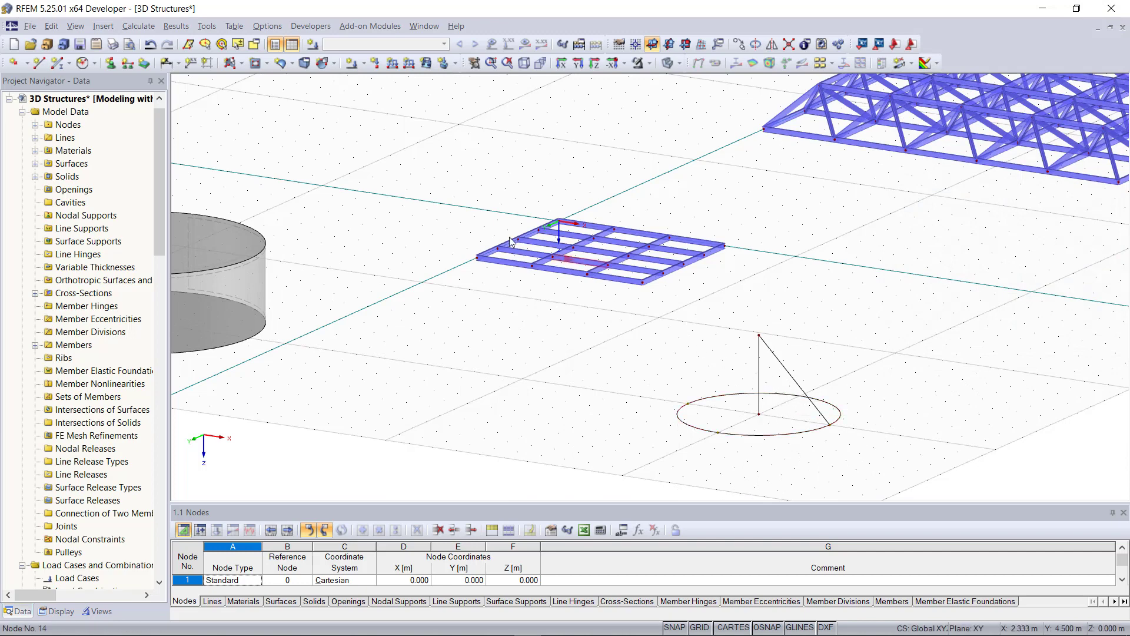
# Step: Create a 360° rotated surface in Concrete C30/37, 180 mm thick, by rotating the sloping line around the vertical line's end points
pyautogui.click(292, 63)
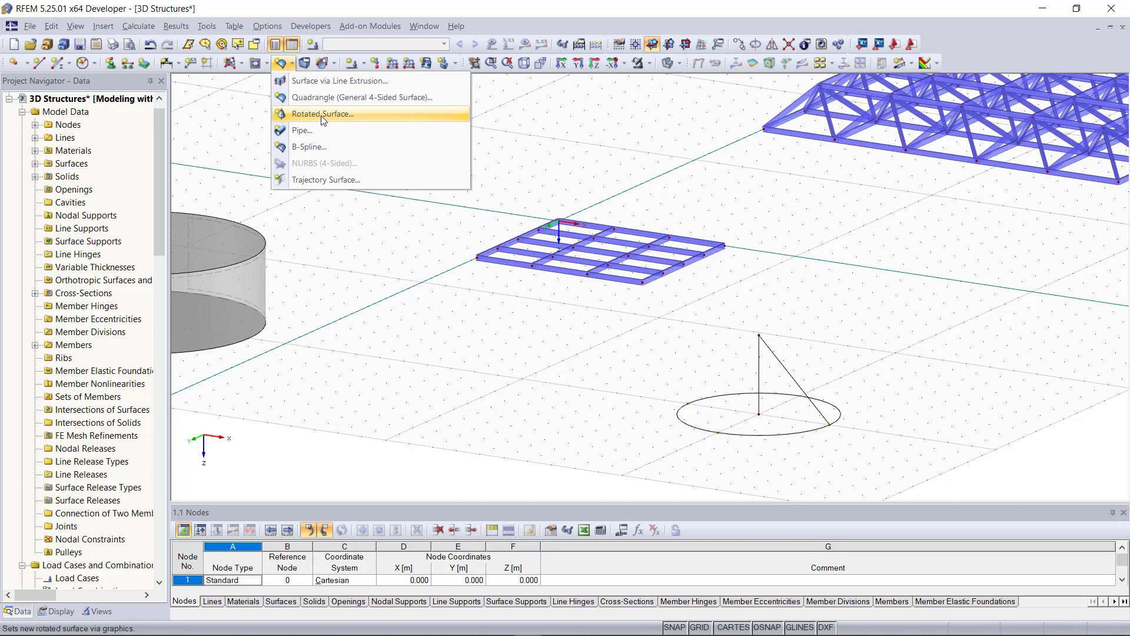
pyautogui.click(324, 115)
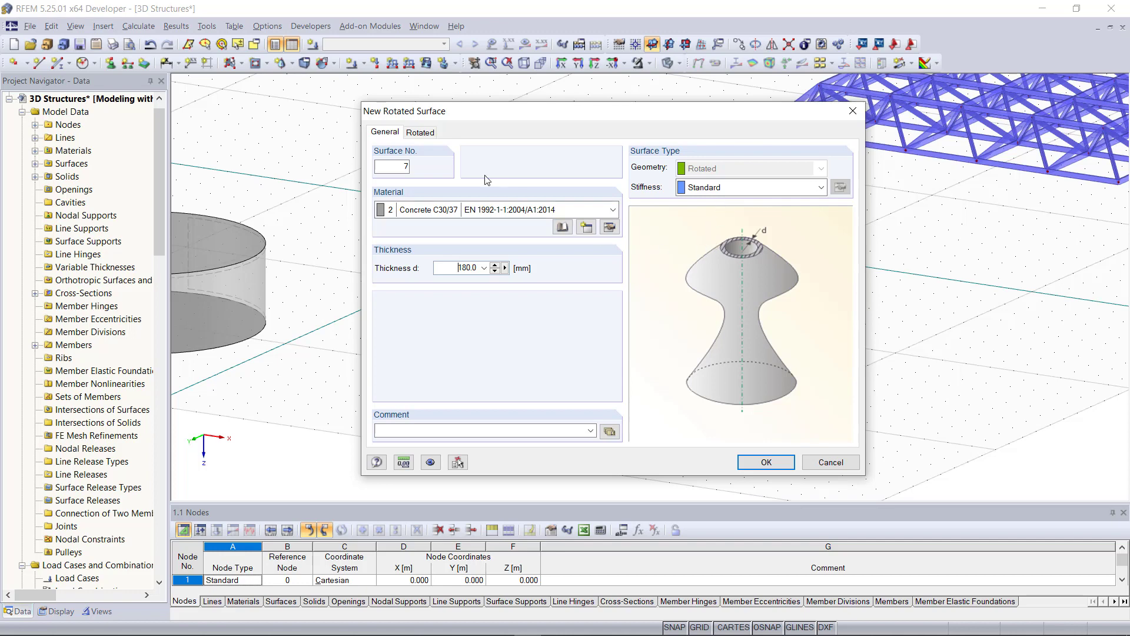
pyautogui.click(428, 133)
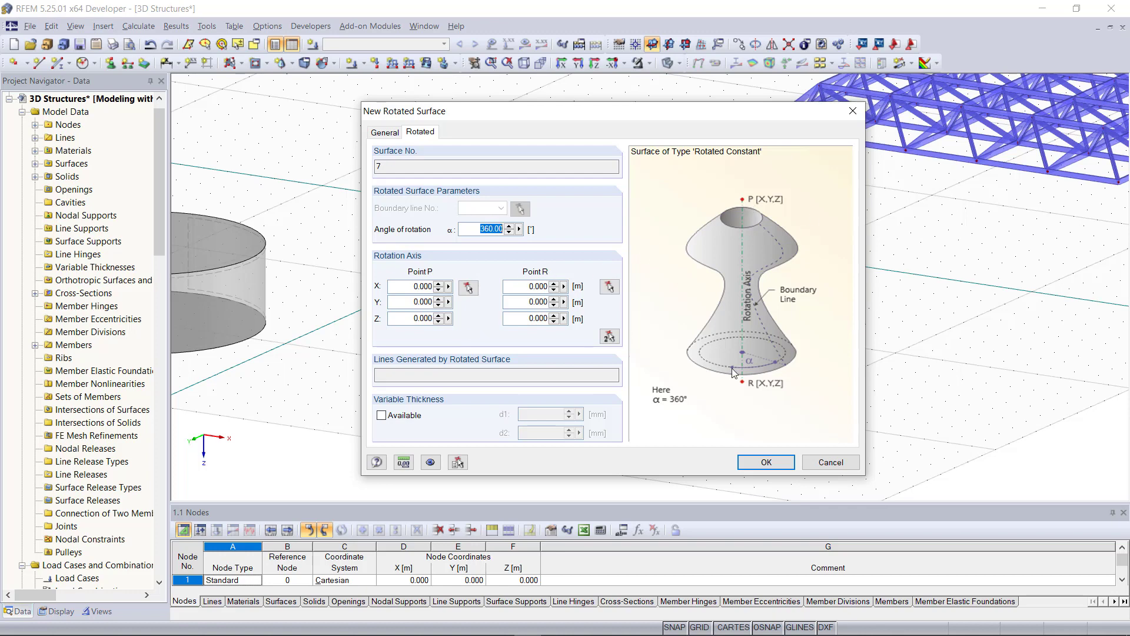
pyautogui.click(470, 288)
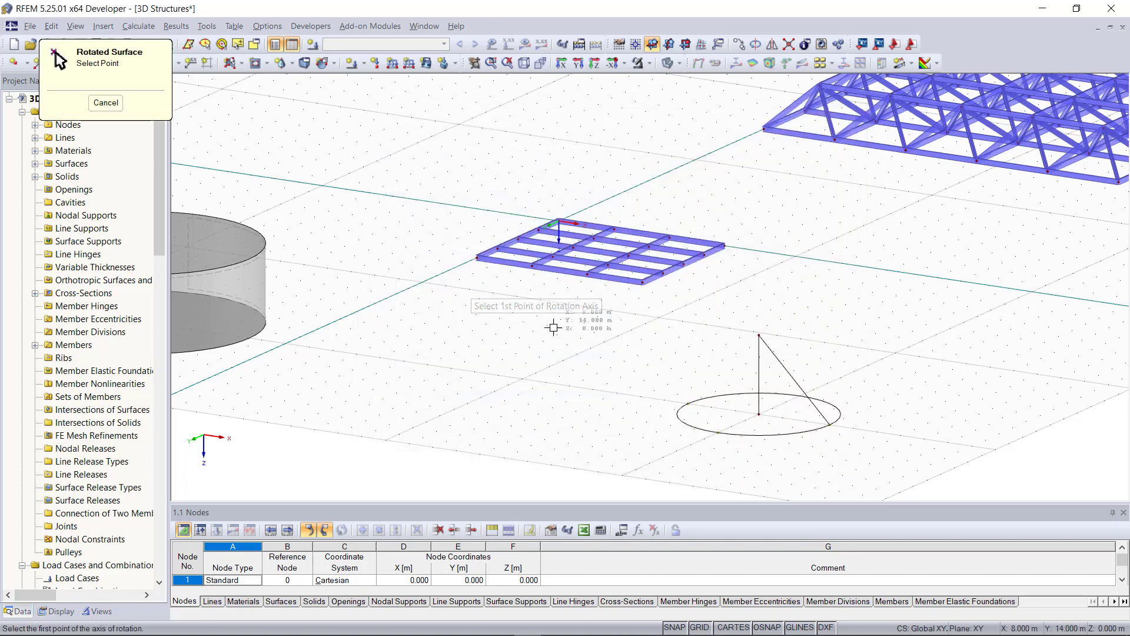
pyautogui.click(759, 337)
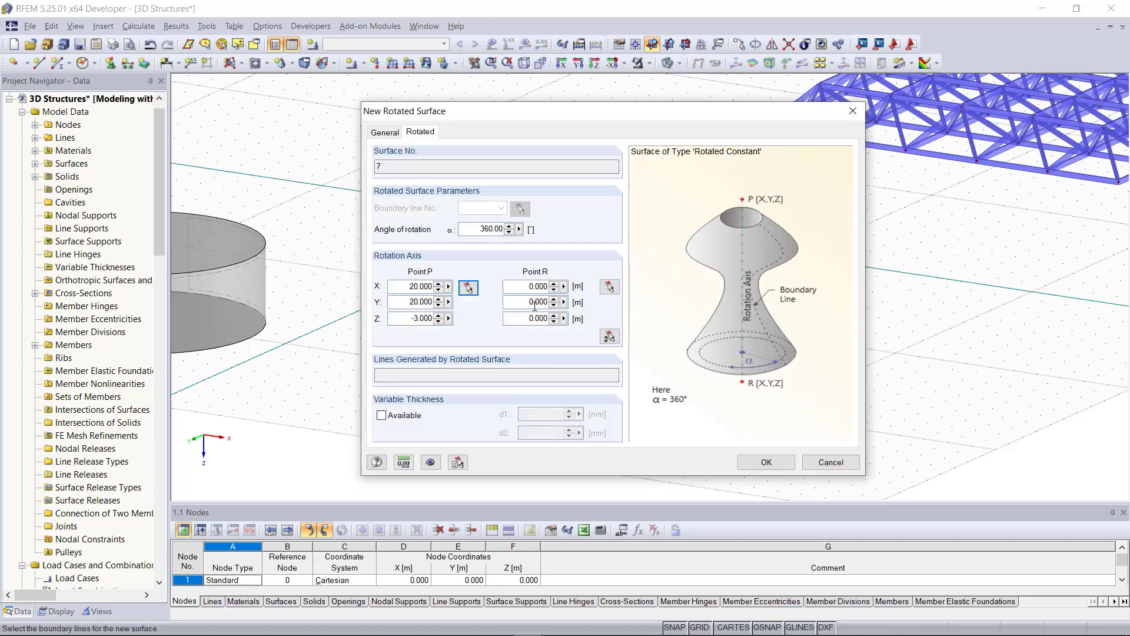
pyautogui.click(610, 286)
pyautogui.click(758, 416)
pyautogui.click(764, 462)
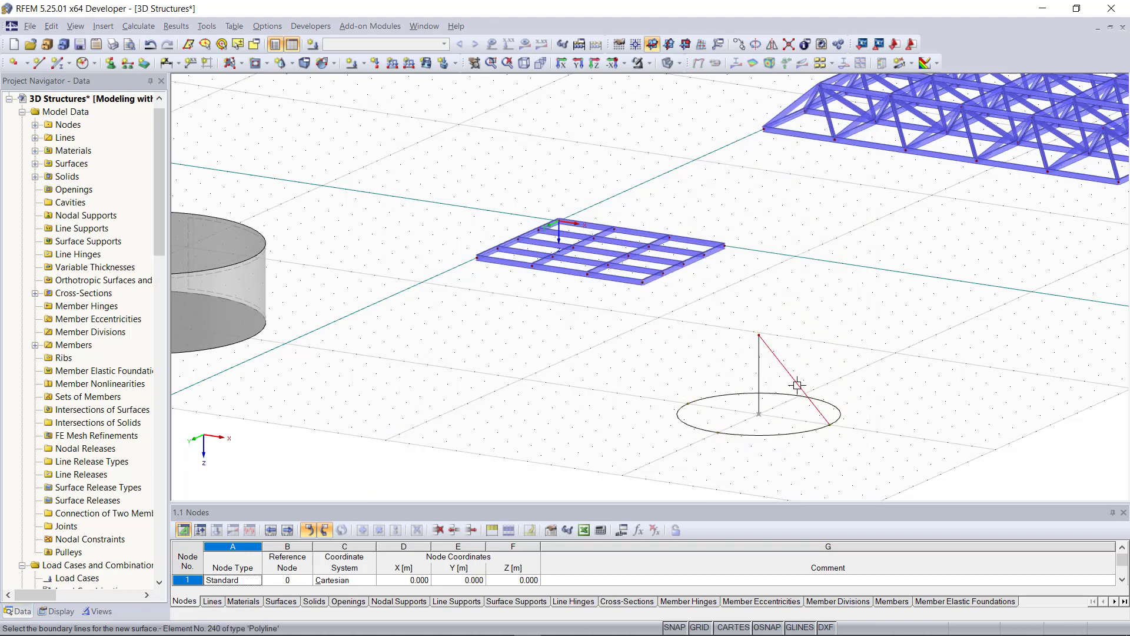
pyautogui.click(798, 386)
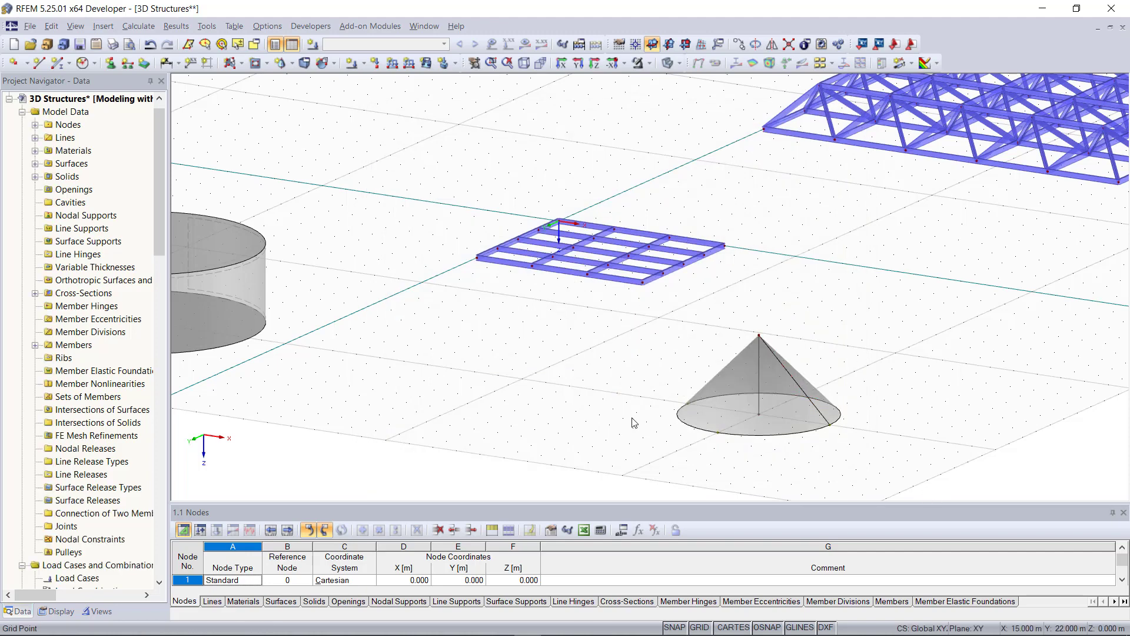
# Step: Define a new beam member with a new Rectangle 400/400 cross-section in Concrete C30/37
pyautogui.scroll(3, 783, 413)
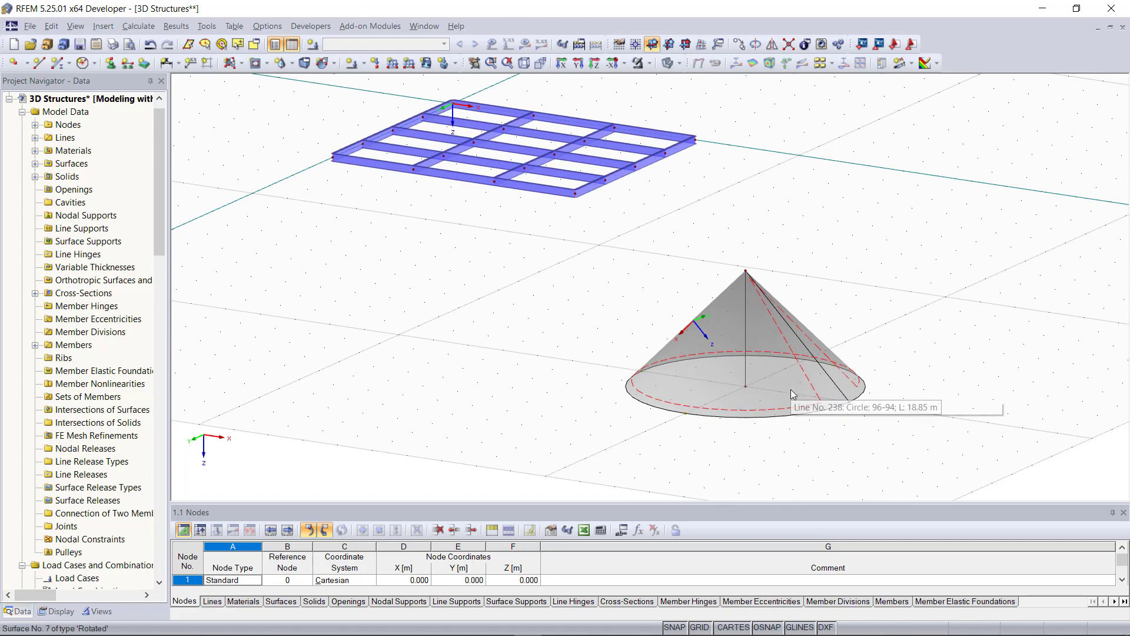
pyautogui.scroll(-5, 818, 454)
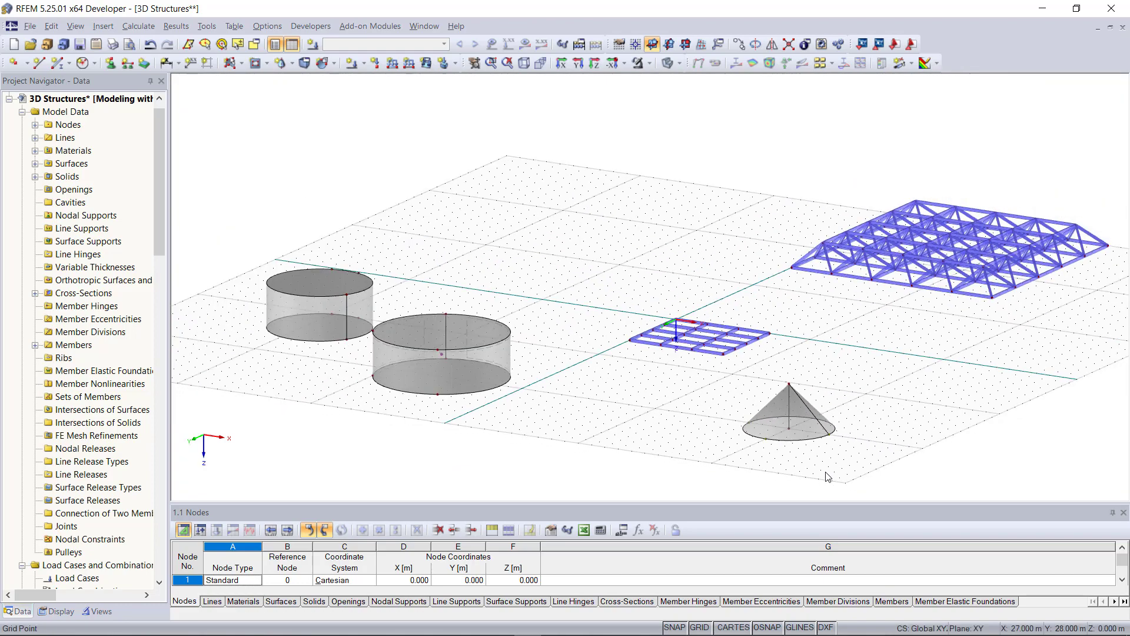
pyautogui.scroll(5, 563, 247)
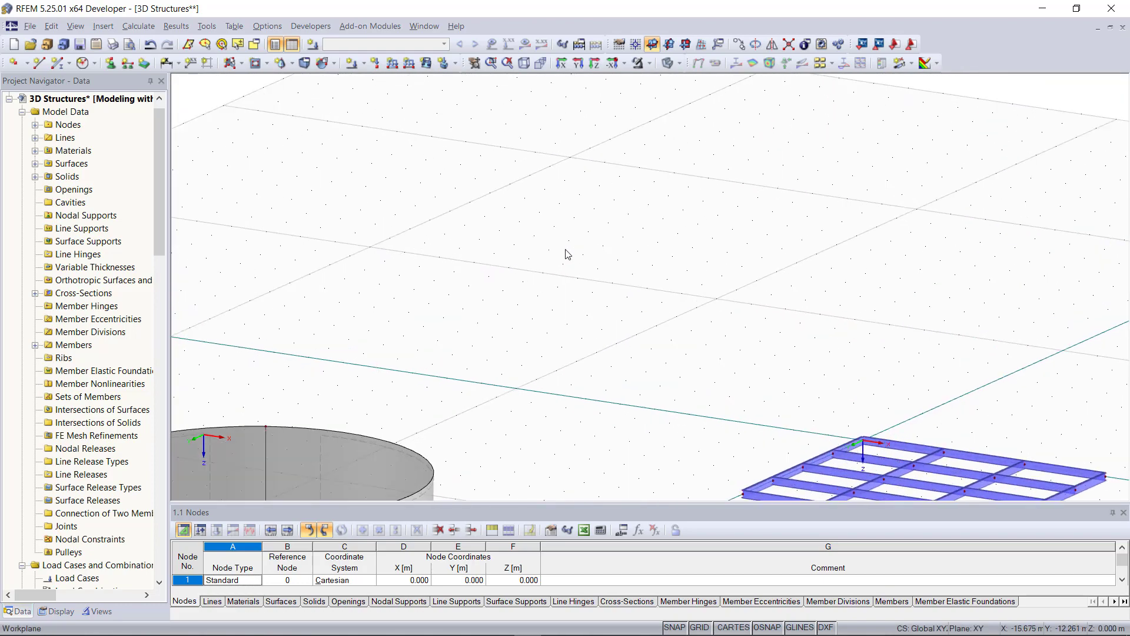
pyautogui.click(58, 63)
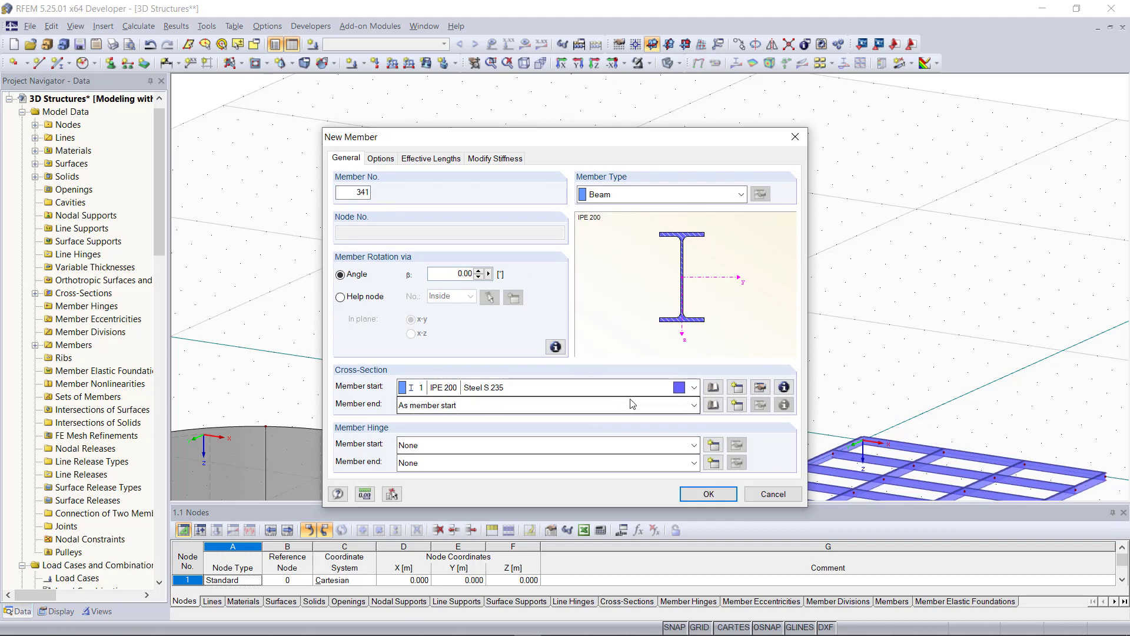
pyautogui.click(743, 390)
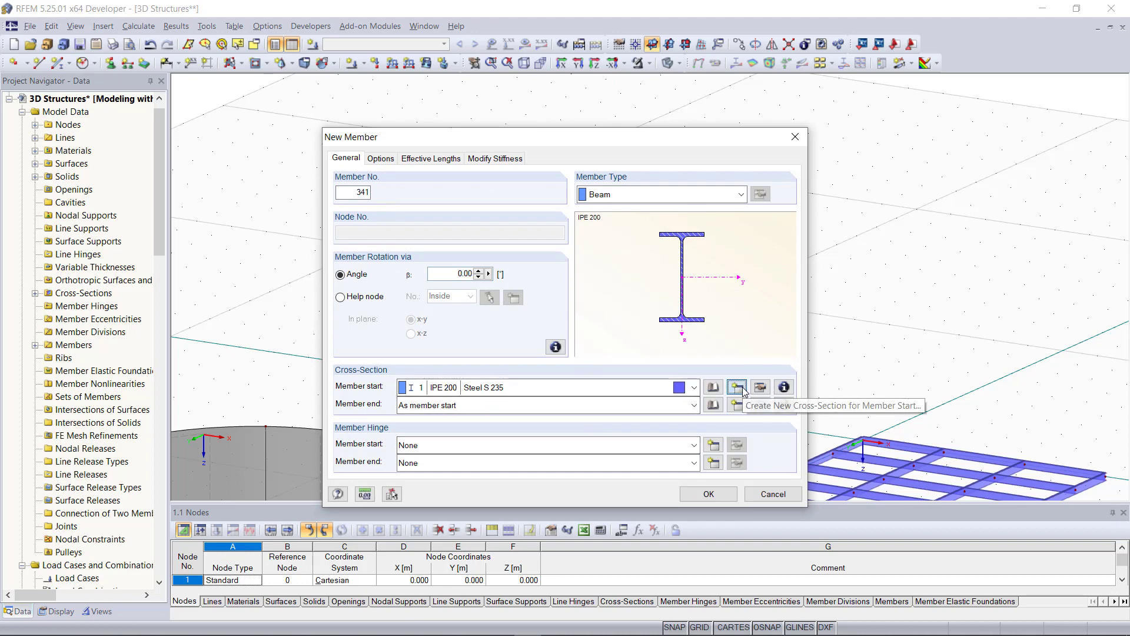
pyautogui.write('Re')
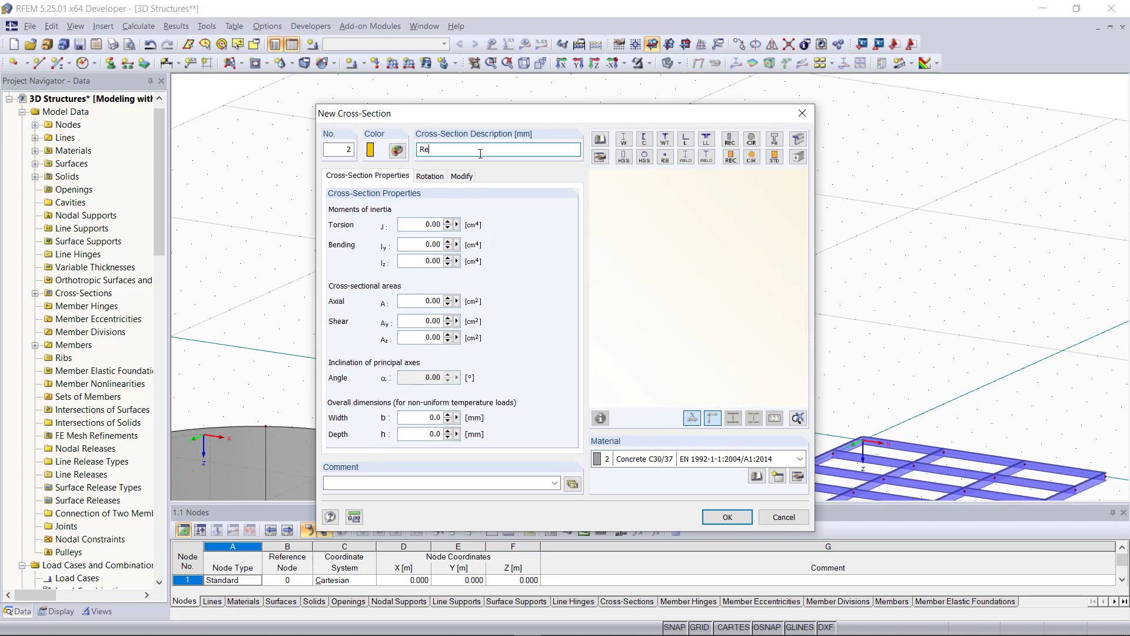
pyautogui.write('ctangle 400/400')
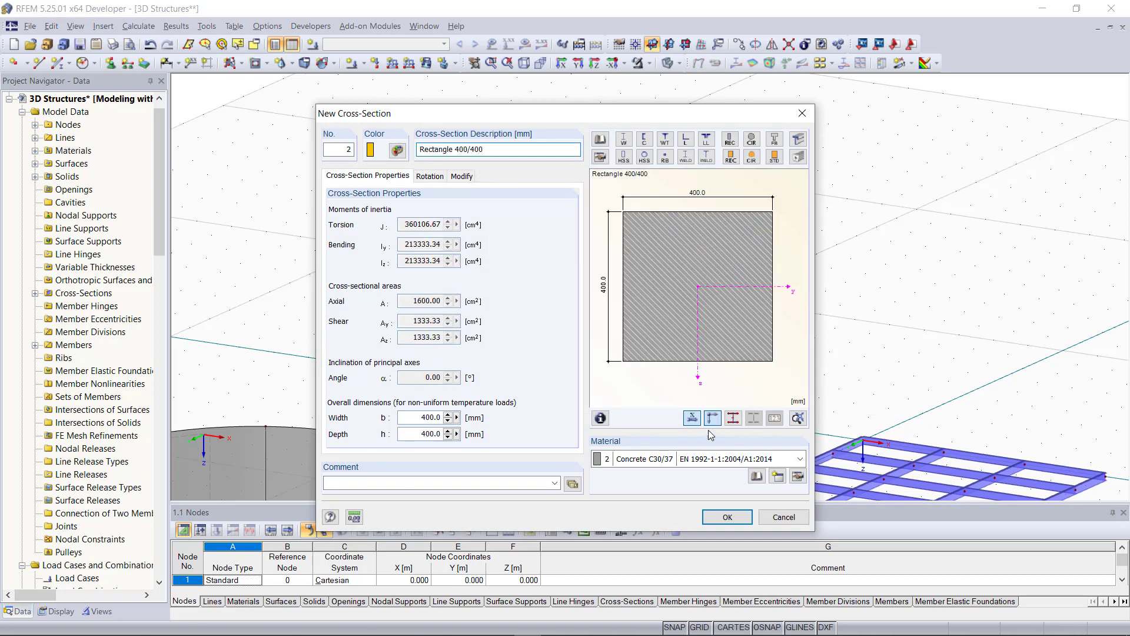
pyautogui.click(746, 514)
pyautogui.click(713, 495)
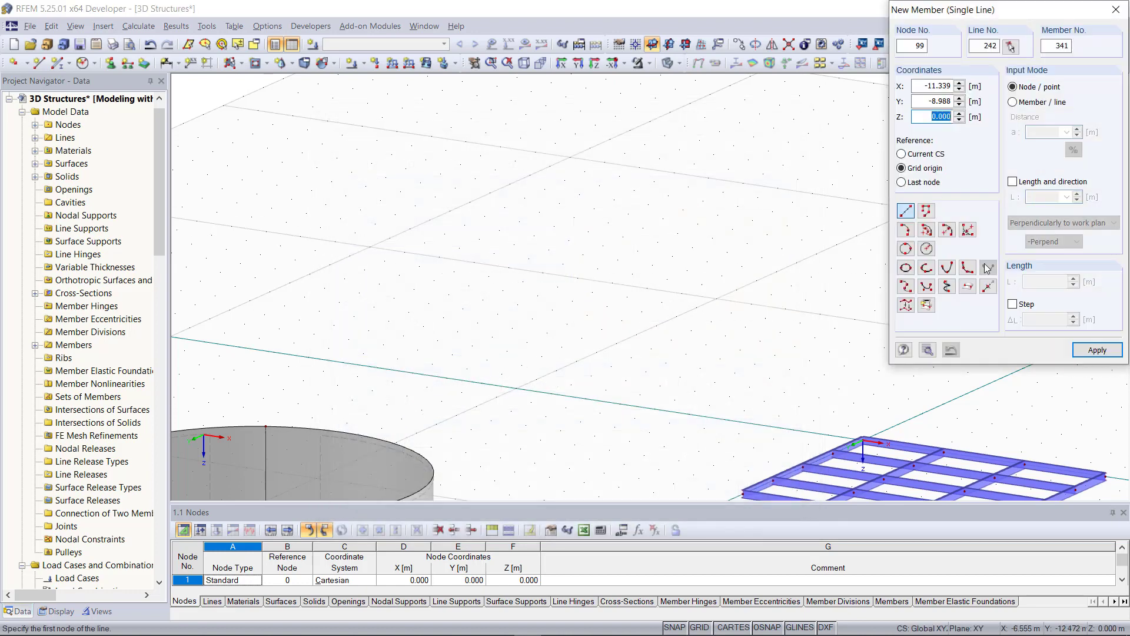
# Step: Place three 5 m columns perpendicular to the work plane in a triangular layout behind the cylinders, one of them at X -13 m, Y -20 m
pyautogui.click(1013, 182)
pyautogui.scroll(-2, 665, 325)
pyautogui.moveTo(1037, 198); pyautogui.dragTo(1109, 200)
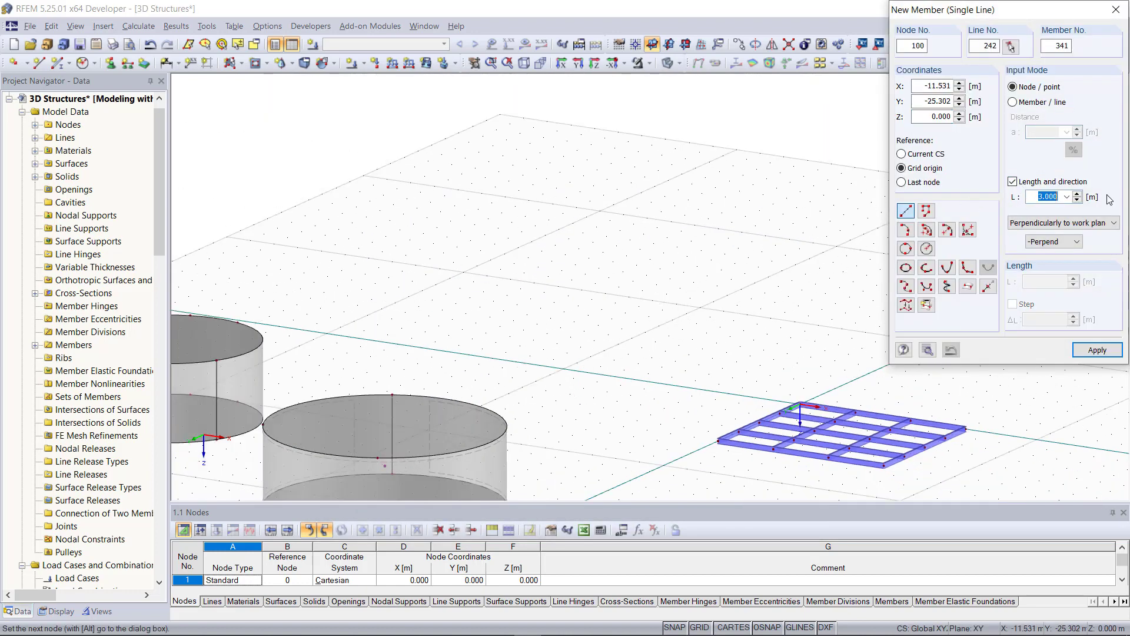
pyautogui.write('5')
pyautogui.click(599, 210)
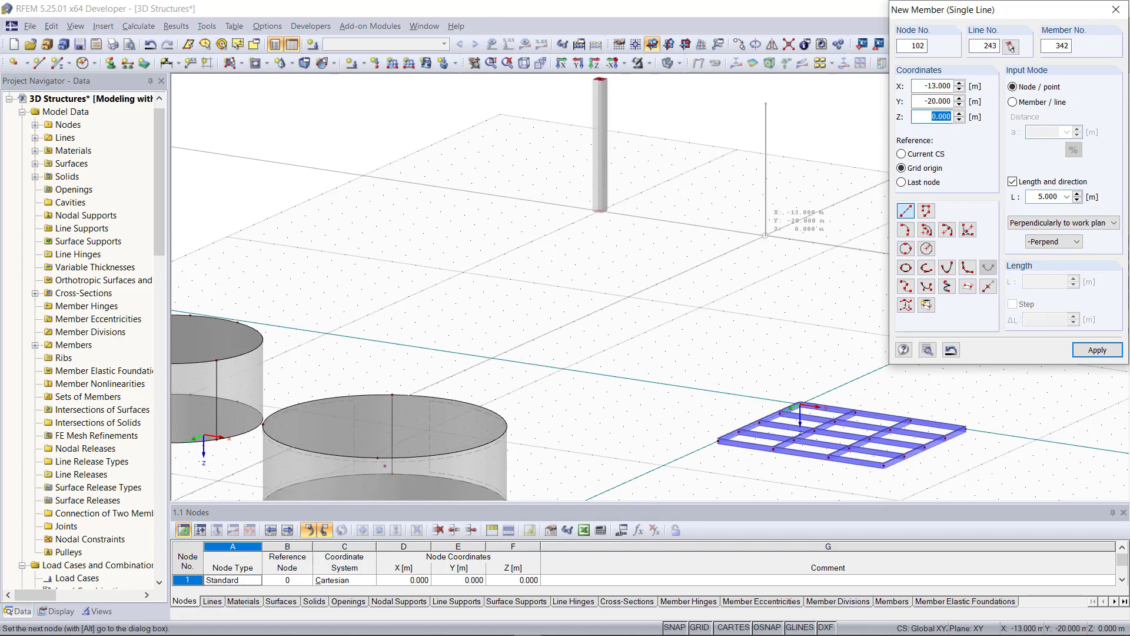
pyautogui.click(766, 235)
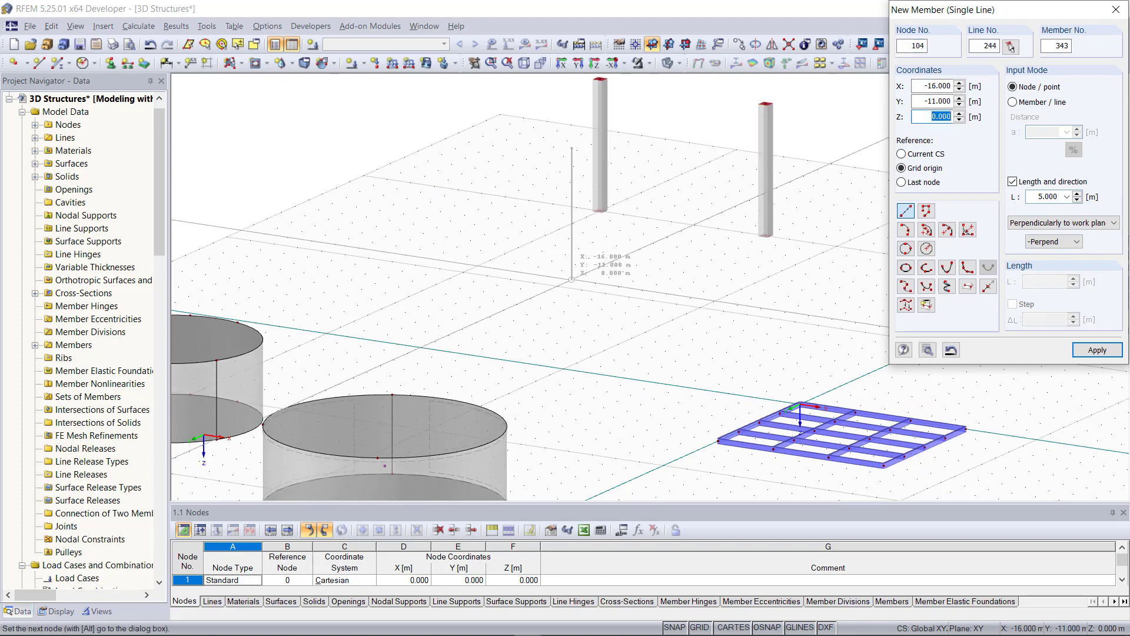
pyautogui.click(558, 287)
pyautogui.press('Escape')
# Step: Connect the tops of the three columns with lines forming a closed triangle
pyautogui.scroll(-2, 651, 318)
pyautogui.keyDown('ctrl'); pyautogui.moveTo(646, 363); pyautogui.dragTo(752, 390, button='middle'); pyautogui.keyUp('ctrl')
pyautogui.scroll(3, 393, 147)
pyautogui.click(39, 63)
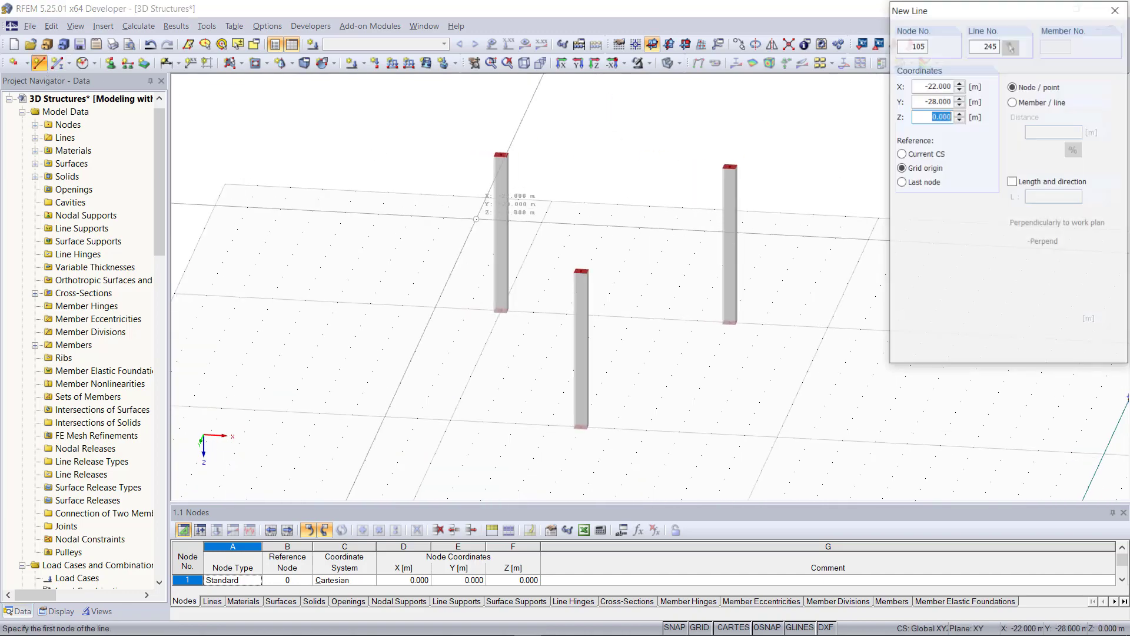
pyautogui.click(501, 155)
pyautogui.click(581, 271)
pyautogui.click(730, 167)
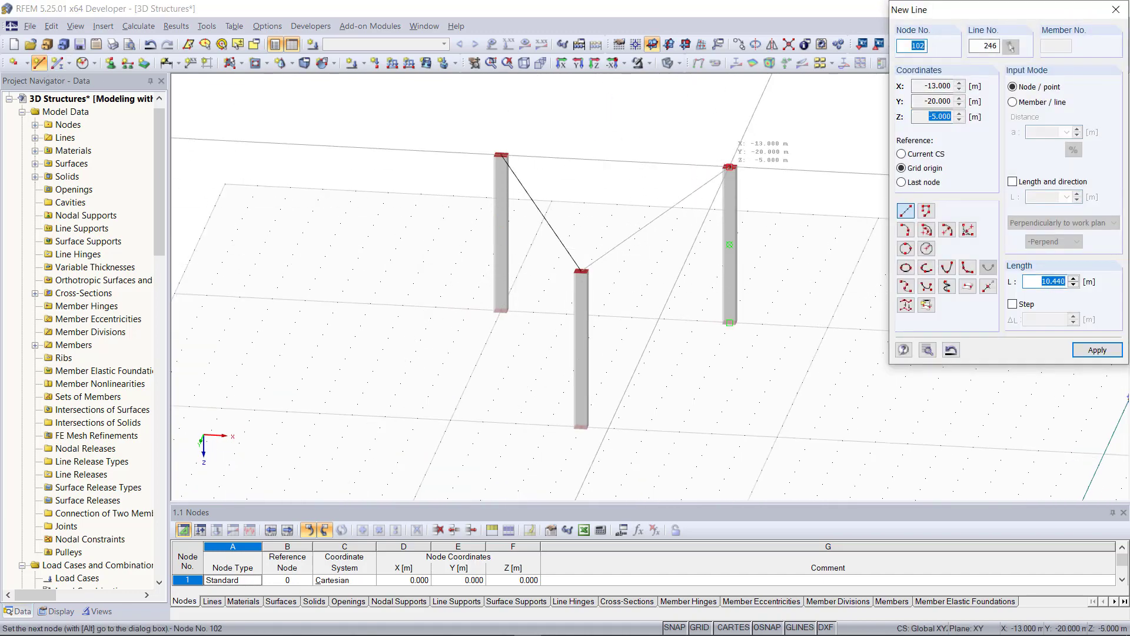
pyautogui.click(501, 155)
pyautogui.scroll(-4, 485, 322)
pyautogui.press('Escape')
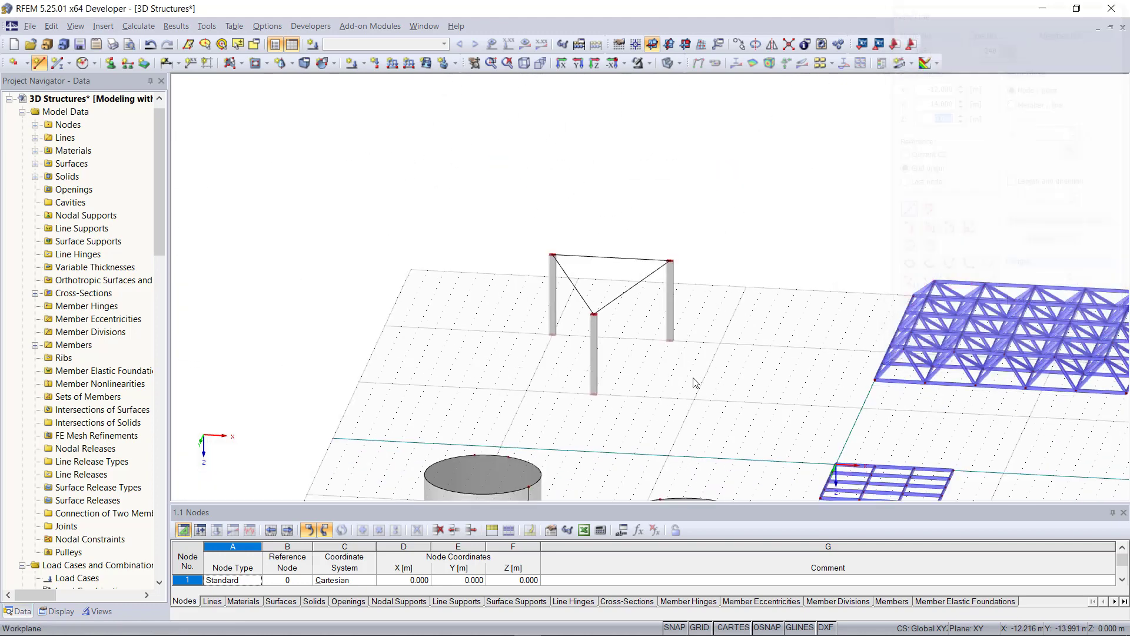
# Step: Start a new quadrangle surface for the triangle on the columns and set its stiffness to Membrane - Orthotropic
pyautogui.keyDown('ctrl'); pyautogui.moveTo(694, 379); pyautogui.dragTo(677, 370, button='middle'); pyautogui.keyUp('ctrl')
pyautogui.scroll(4, 572, 348)
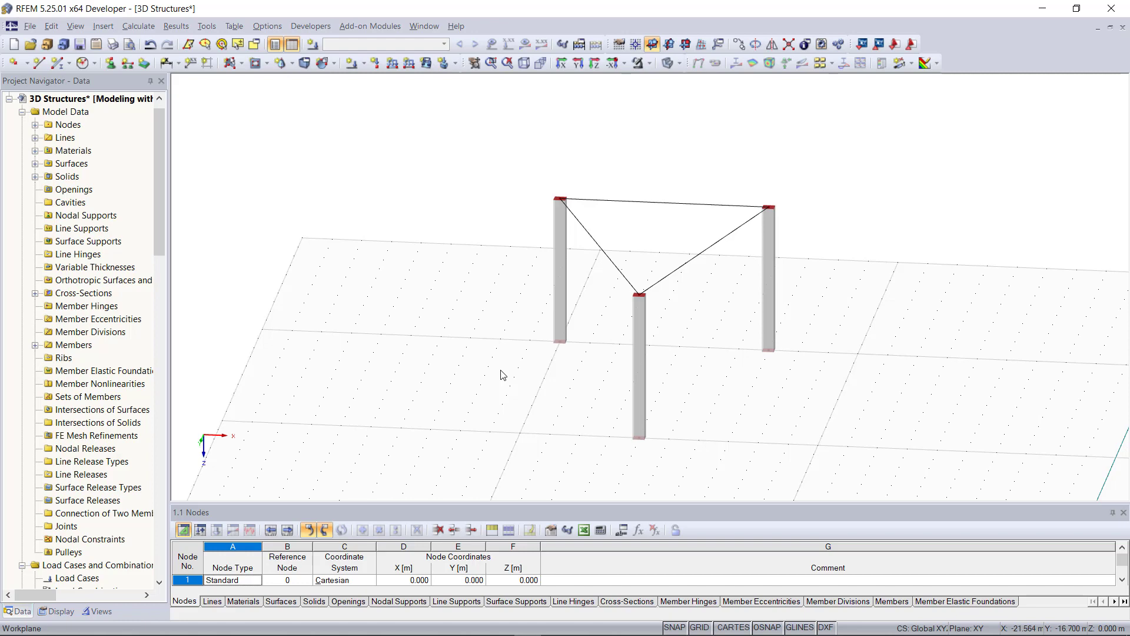
pyautogui.click(292, 63)
pyautogui.click(330, 97)
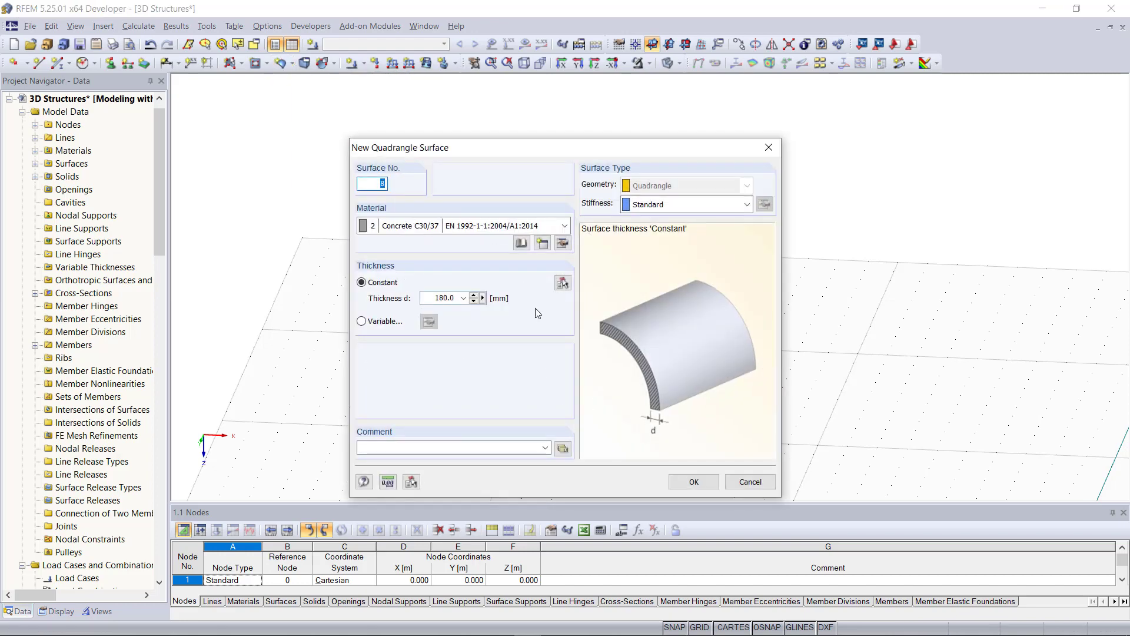
pyautogui.click(672, 210)
pyautogui.click(695, 318)
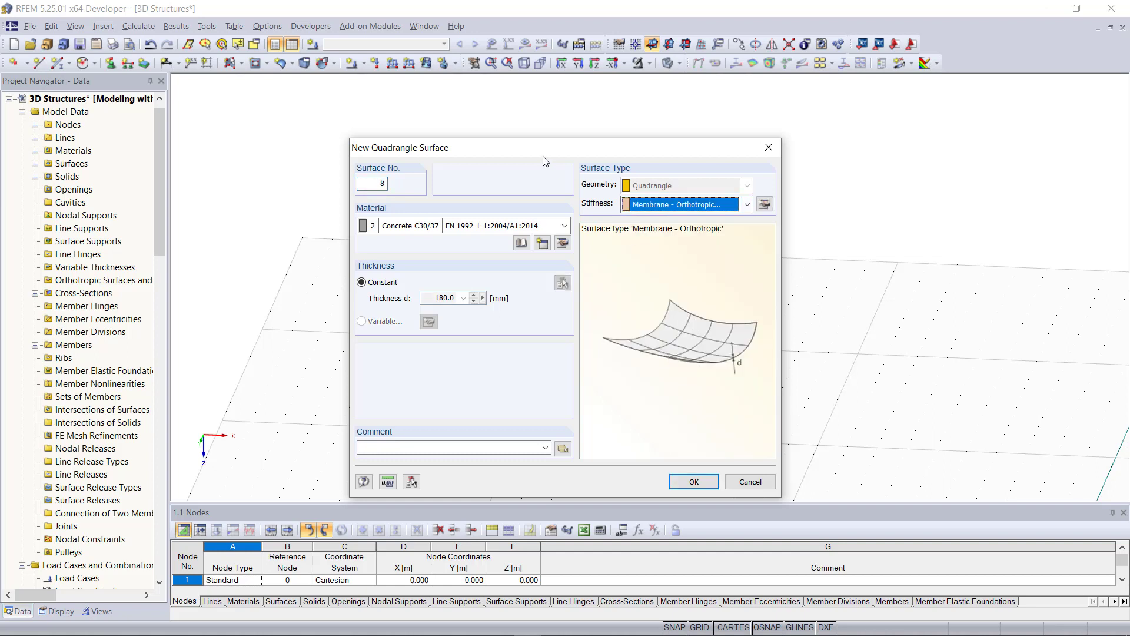
pyautogui.moveTo(543, 156); pyautogui.dragTo(543, 137)
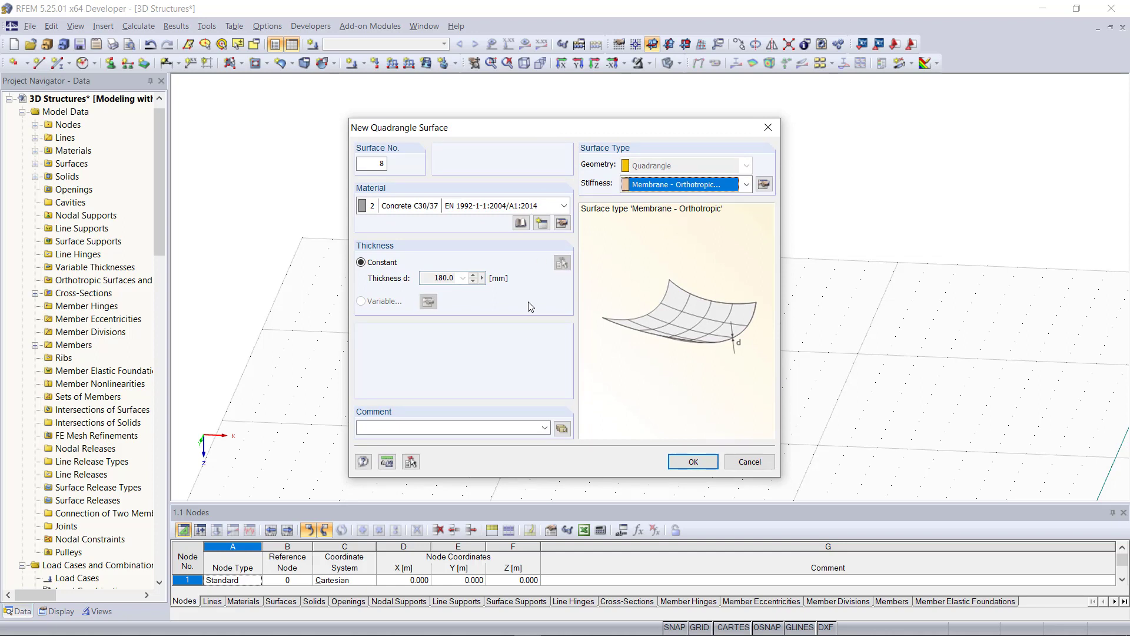
# Step: Create a new material for the membrane surface with a partial safety factor of 1 and the Orthotropic Elastic 2D material model
pyautogui.click(542, 224)
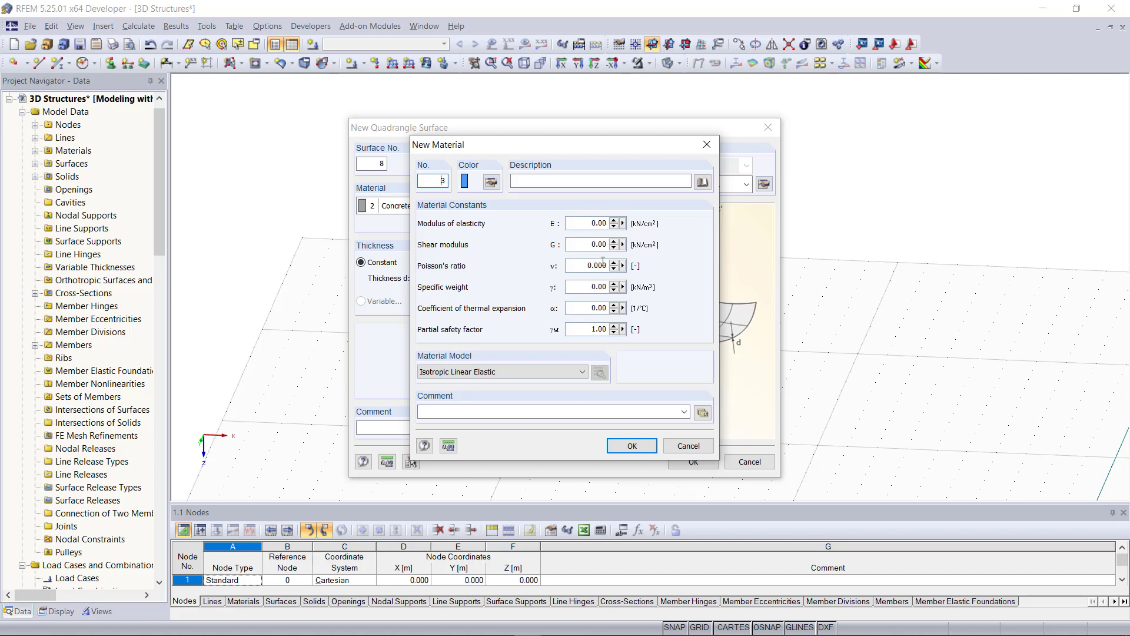
pyautogui.click(586, 287)
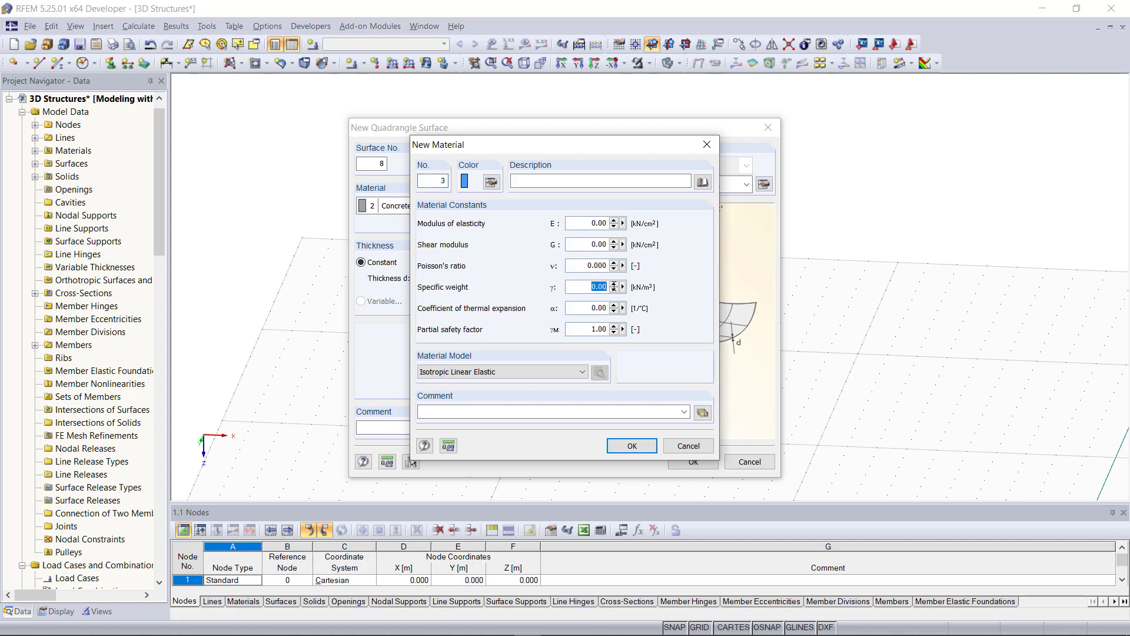
pyautogui.click(589, 306)
pyautogui.press('Tab')
pyautogui.write('1')
pyautogui.click(524, 375)
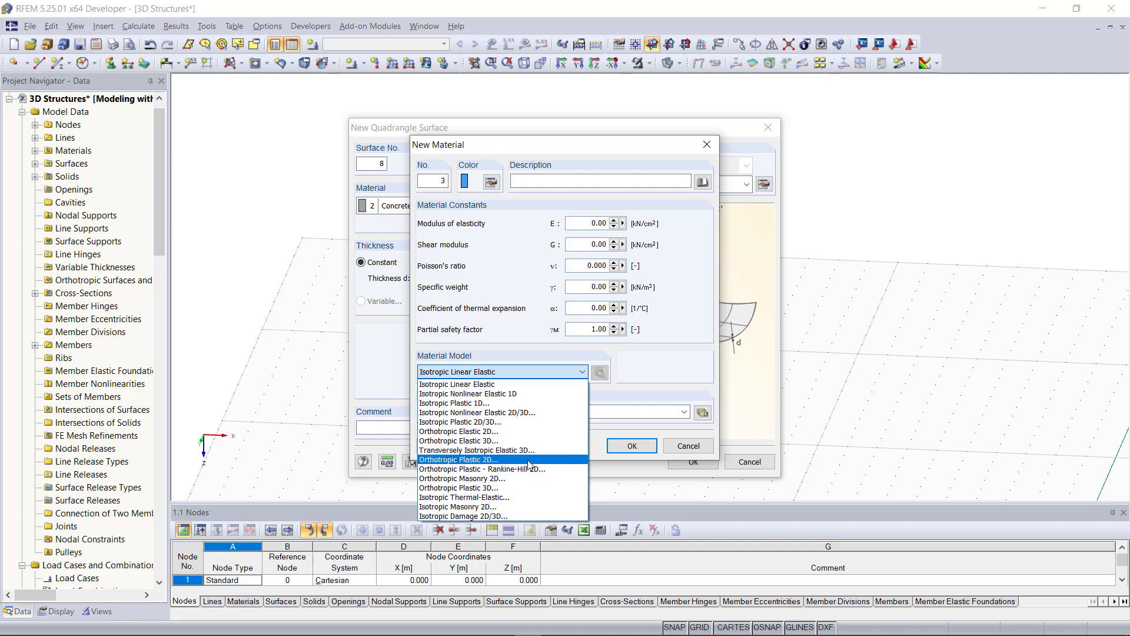
pyautogui.click(517, 431)
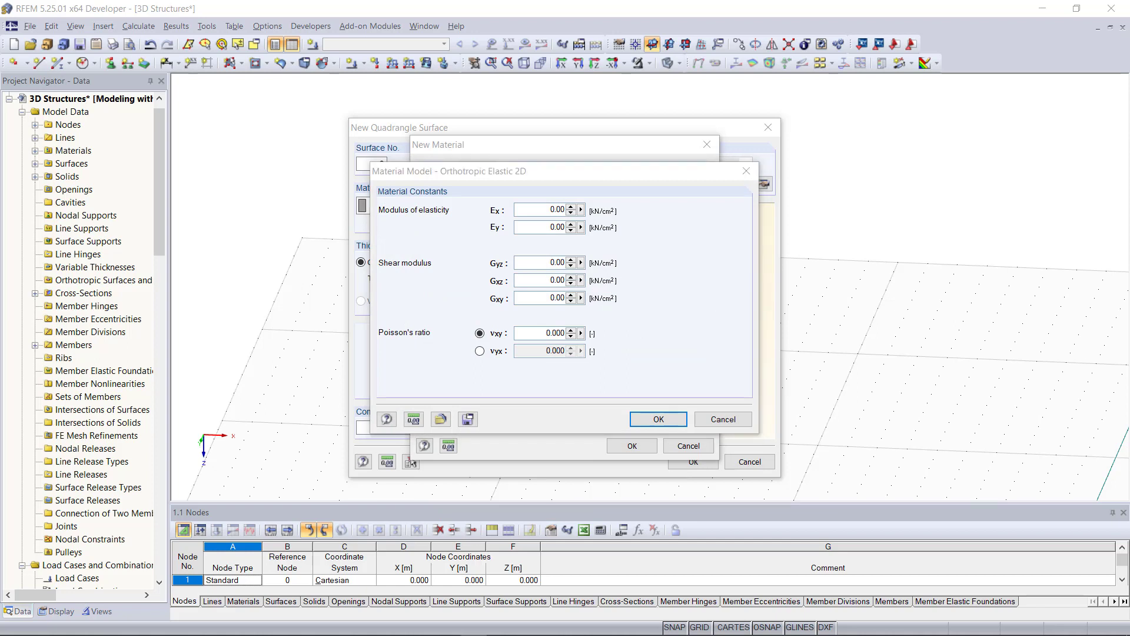
# Step: Set the moduli of elasticity to Ex 639696 kN/cm² and Ey 580830 kN/cm²
pyautogui.doubleClick(557, 209)
pyautogui.write('639696.00')
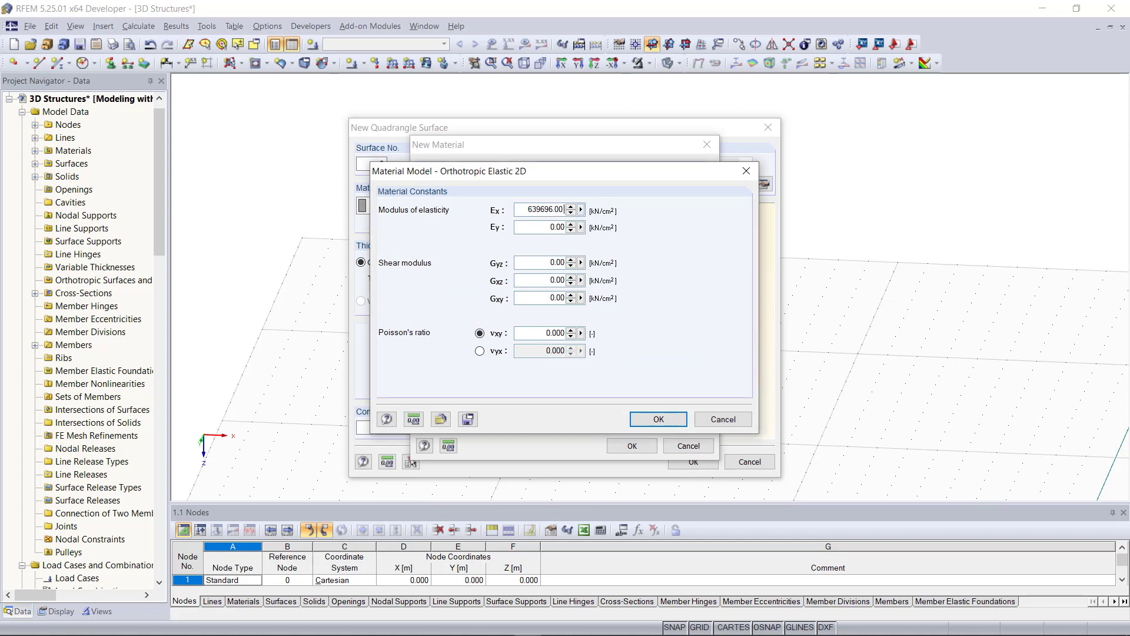
pyautogui.hotkey('alt', 'Tab')
pyautogui.hotkey('alt', 'Tab')
pyautogui.press('Tab')
pyautogui.write('580830.00')
pyautogui.click(531, 227)
pyautogui.write('-')
# Step: Set the shear moduli Gyz, Gxz and Gxy to 1000 kN/cm² each
pyautogui.press('Tab')
pyautogui.write('1000')
pyautogui.click(532, 210)
pyautogui.press('BackSpace')
pyautogui.press('BackSpace')
pyautogui.doubleClick(546, 281)
pyautogui.write('1000')
pyautogui.click(543, 300)
pyautogui.doubleClick(543, 300)
pyautogui.write('1000')
# Step: Set Poisson's ratio νxy to 0.314 and accept the orthotropic material constants
pyautogui.click(545, 334)
pyautogui.write('0,314')
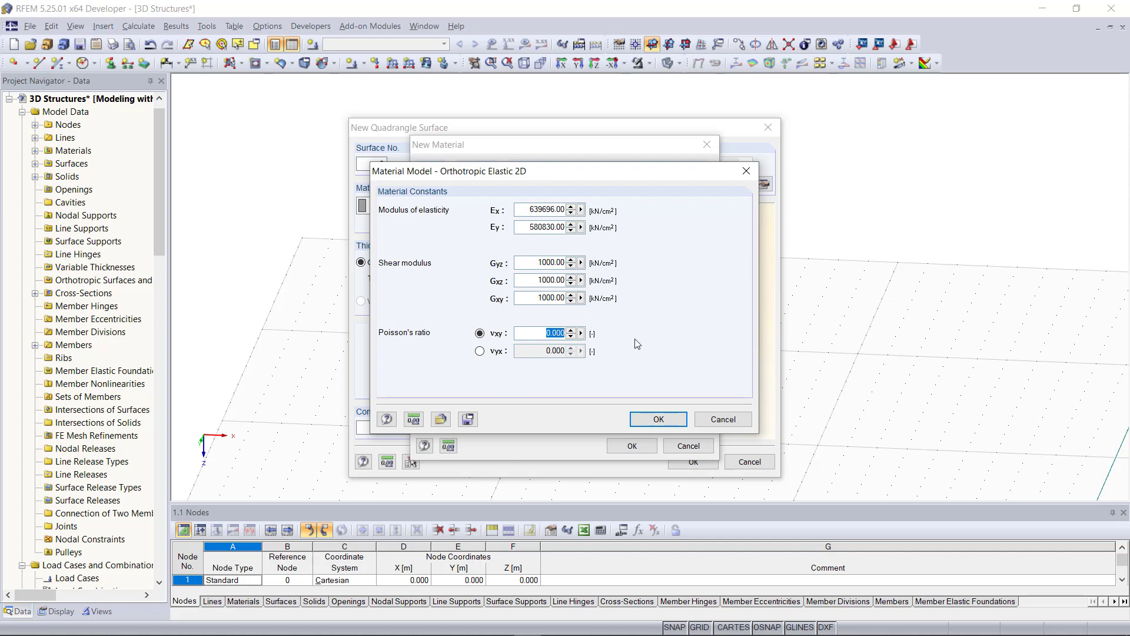
pyautogui.click(655, 417)
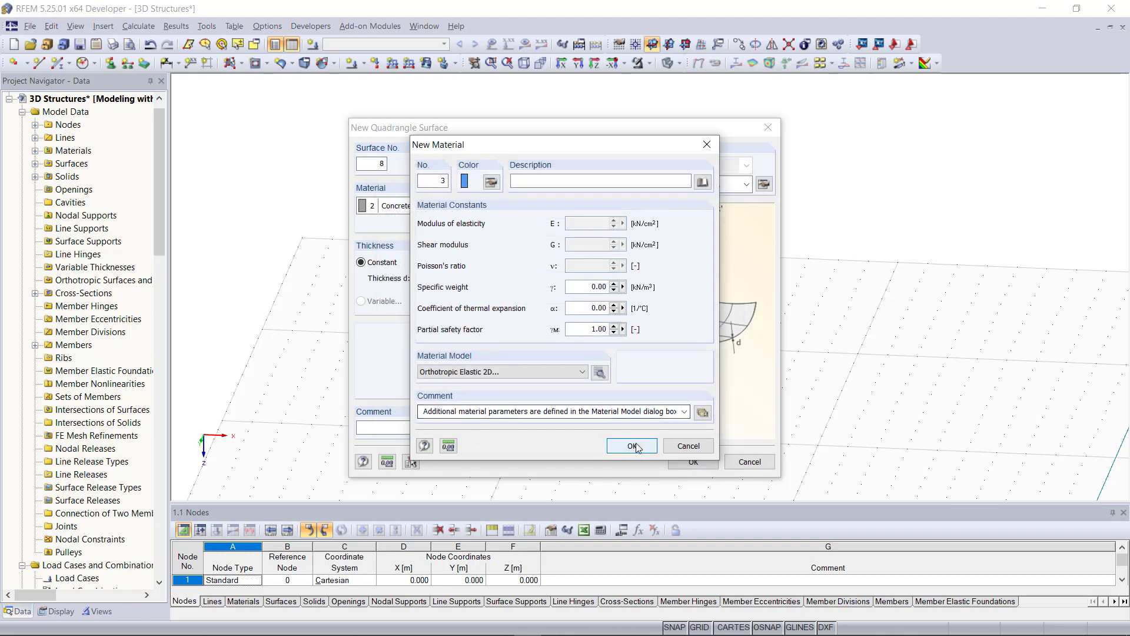
# Step: Describe the new orthotropic material as Membrane and accept it for the quadrangle surface
pyautogui.click(568, 182)
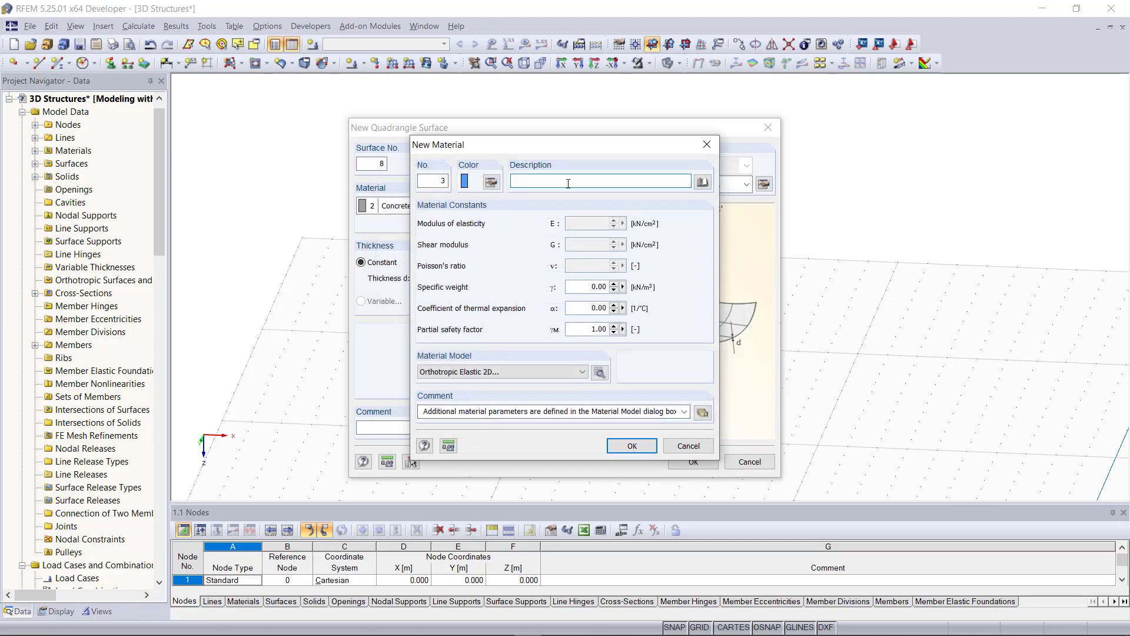
pyautogui.write('Membrane')
pyautogui.click(633, 446)
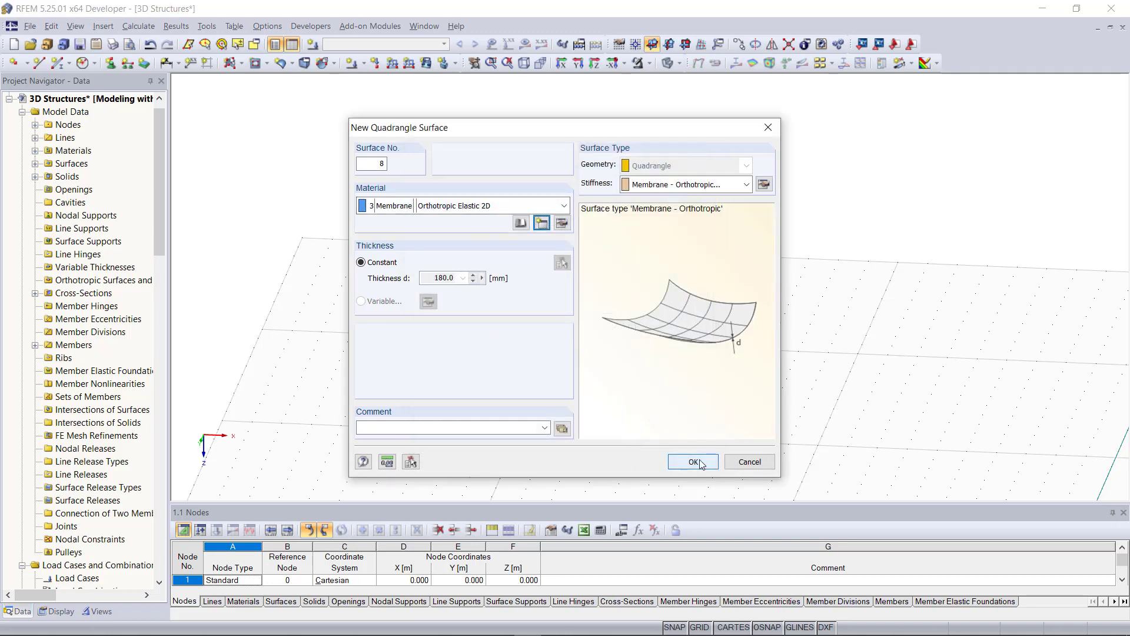
# Step: Create the orthotropic membrane as a quadrangle surface bounded by the three lines connecting the column tops
pyautogui.click(677, 461)
pyautogui.click(608, 255)
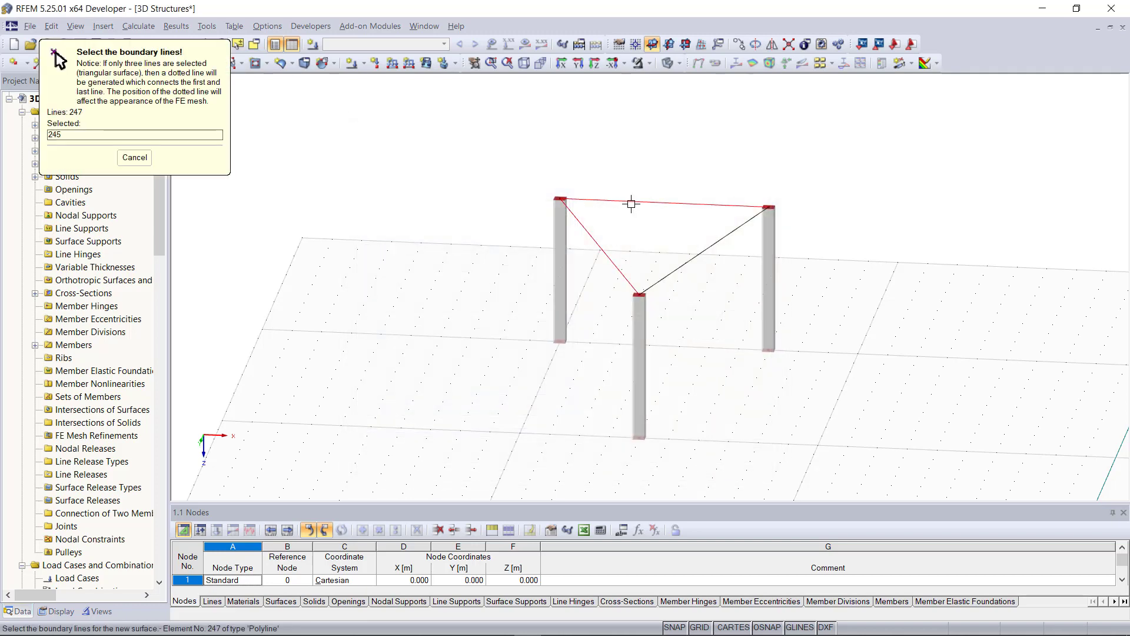
pyautogui.click(629, 202)
pyautogui.click(675, 271)
pyautogui.scroll(-1, 752, 384)
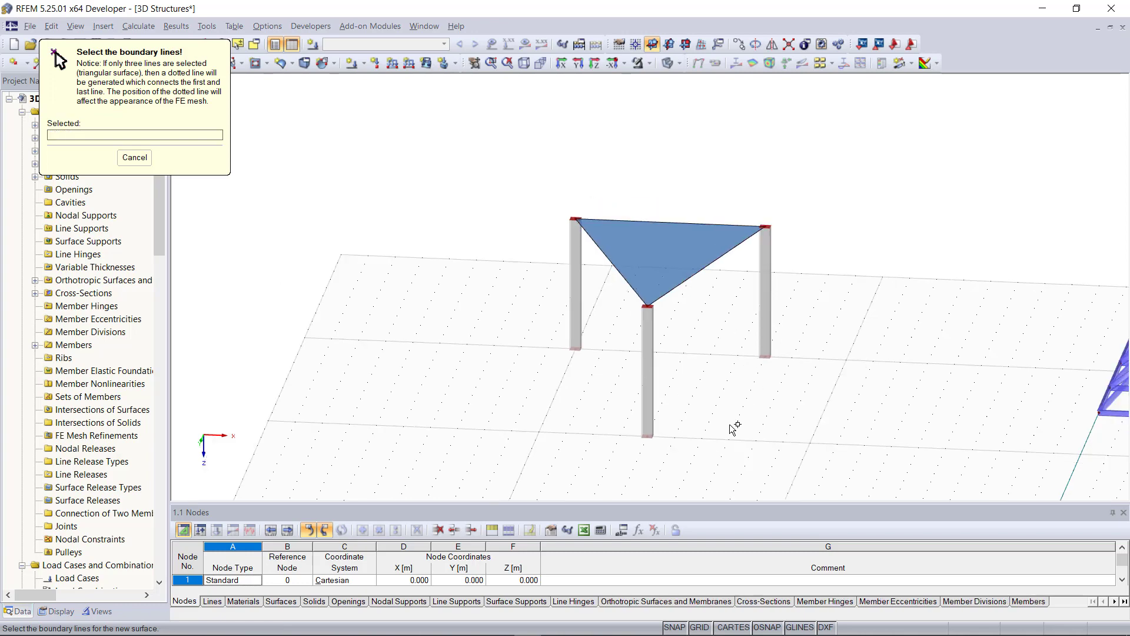
pyautogui.press('Escape')
# Step: Examine the membrane and its columns from another angle, and show the whole model in isometric view
pyautogui.scroll(-2, 733, 429)
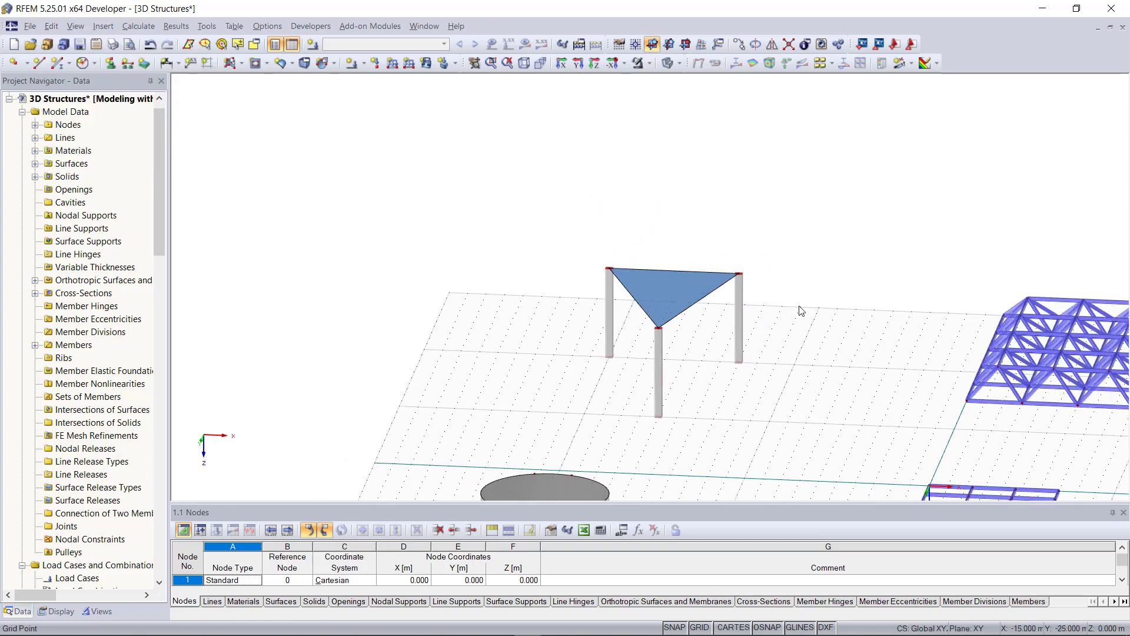
pyautogui.scroll(1, 767, 393)
pyautogui.scroll(-1, 765, 390)
pyautogui.keyDown('ctrl'); pyautogui.moveTo(764, 391); pyautogui.dragTo(676, 392, button='middle'); pyautogui.keyUp('ctrl')
pyautogui.scroll(4, 914, 316)
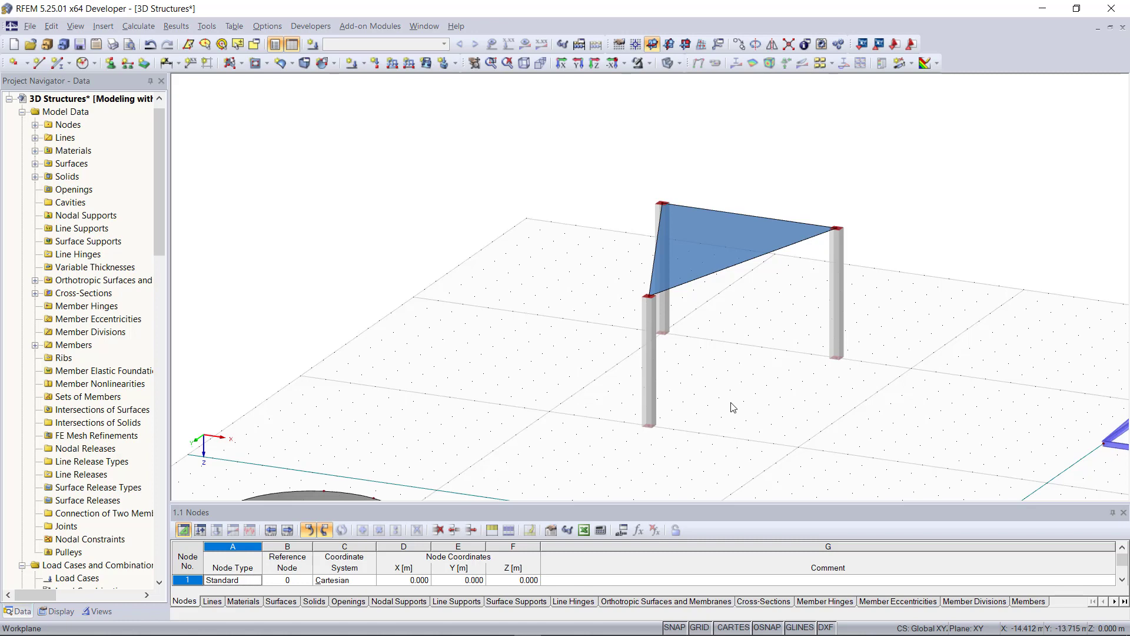
pyautogui.click(524, 63)
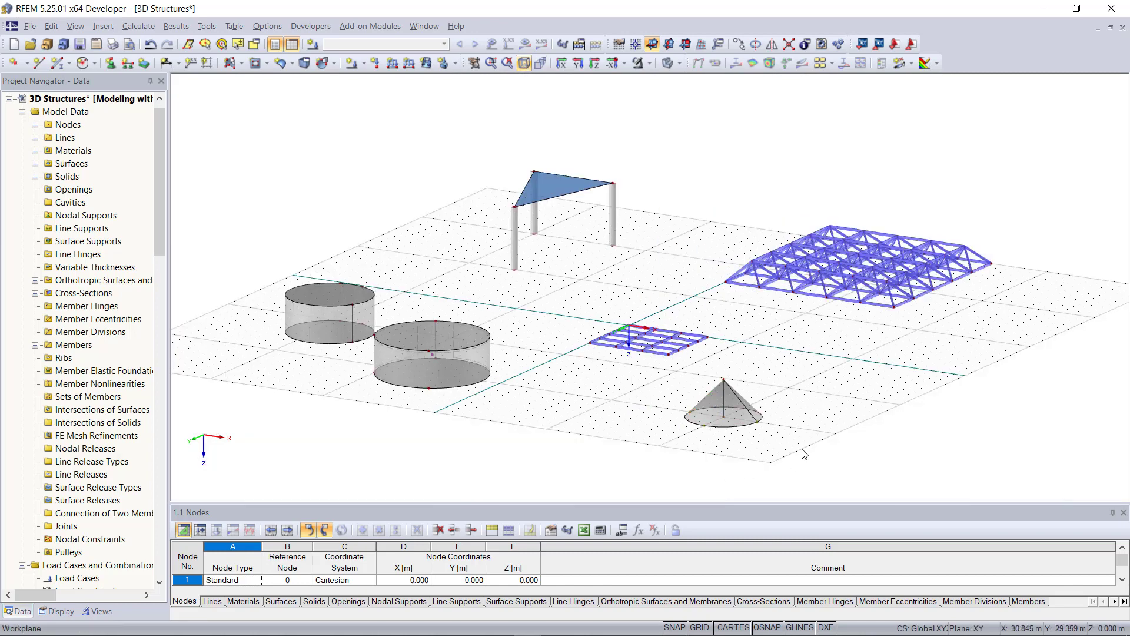